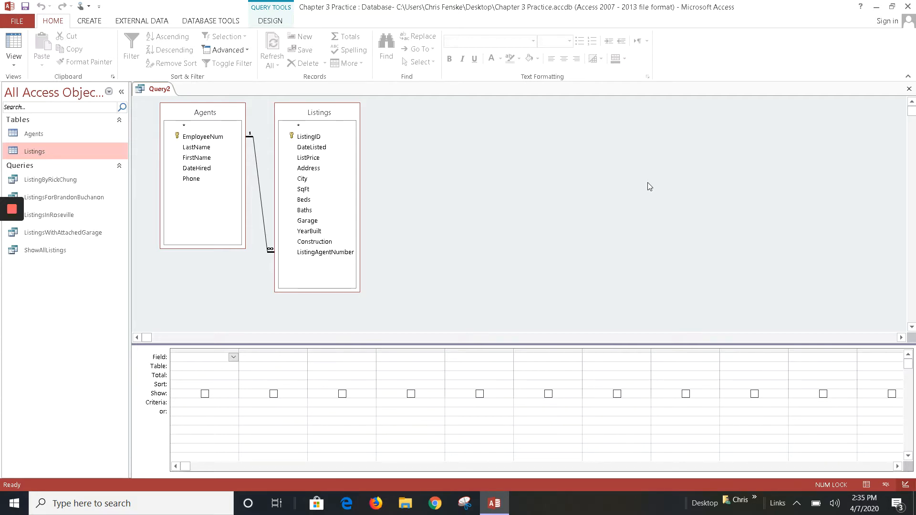
# Open the Listings table to examine its fields and records, and close it again.
pyautogui.moveTo(5, 262)
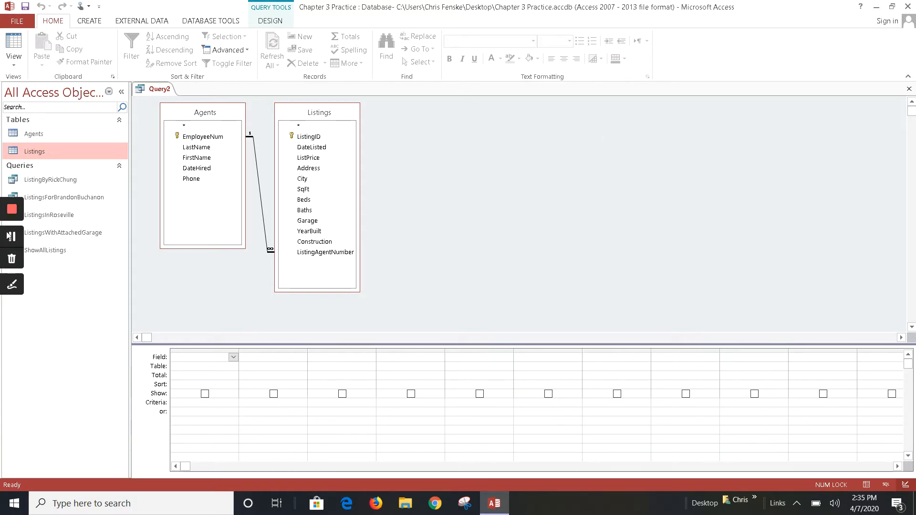
pyautogui.doubleClick(40, 156)
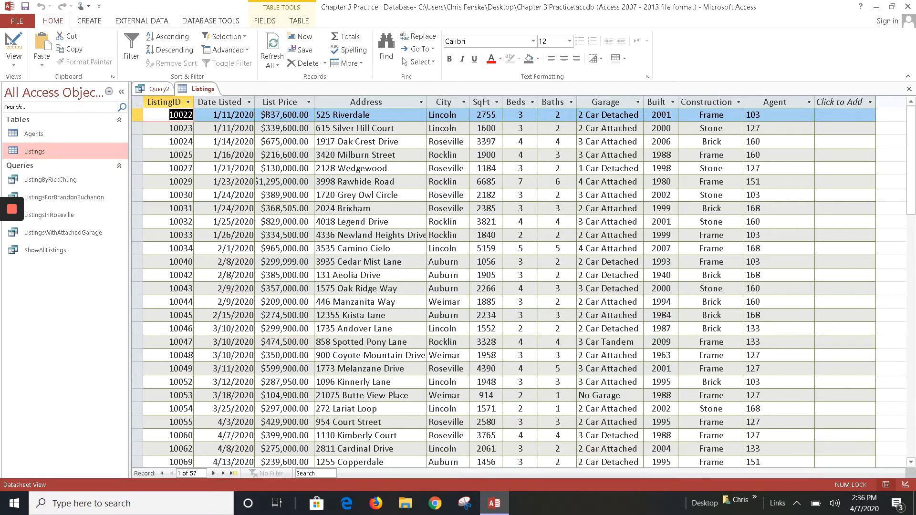
pyautogui.rightClick(206, 94)
pyautogui.click(219, 118)
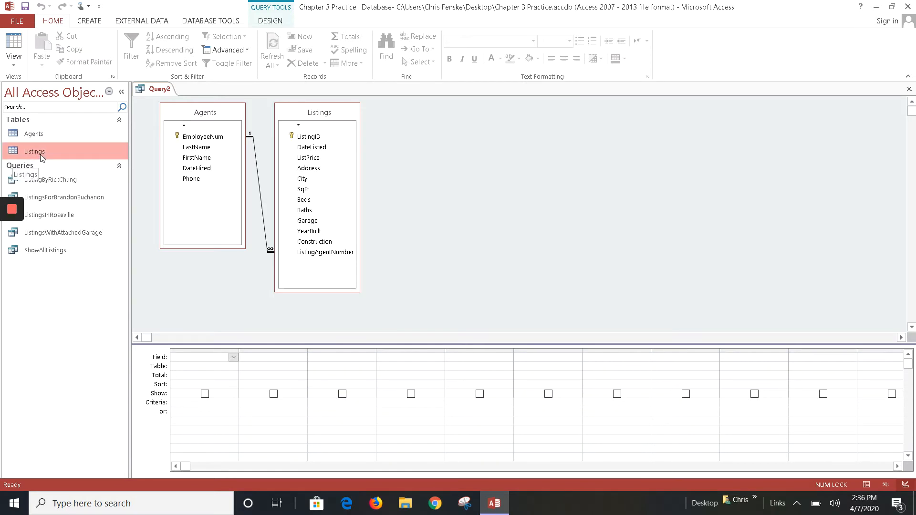
# Open the first saved query, which lists one agent's properties, examine its results and design, and close it.
pyautogui.doubleClick(54, 181)
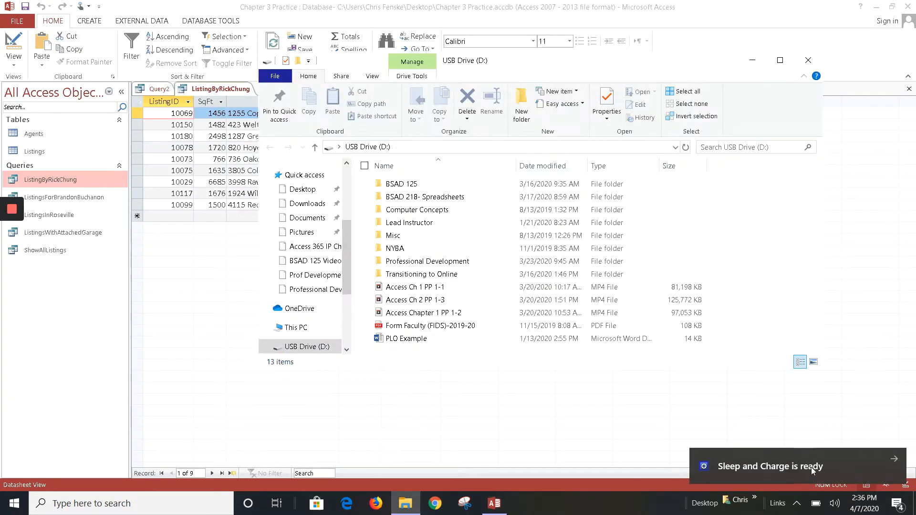
pyautogui.click(893, 460)
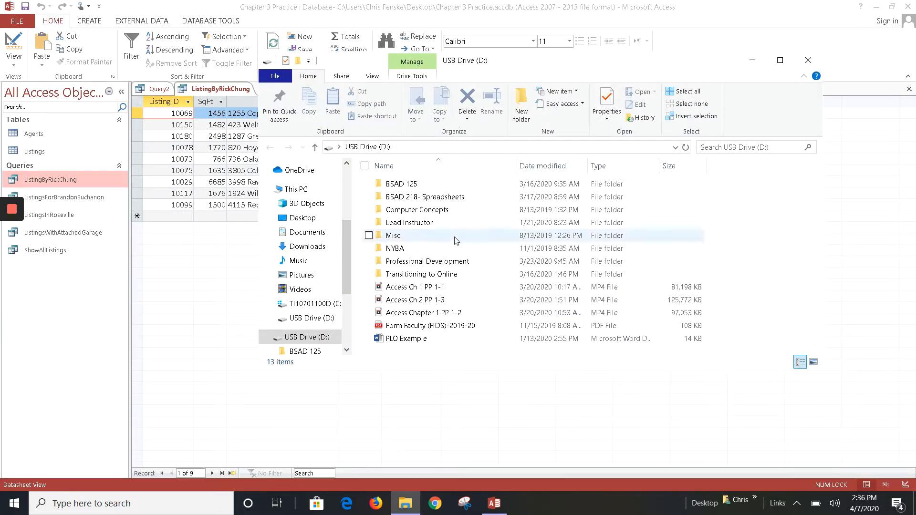
pyautogui.click(808, 60)
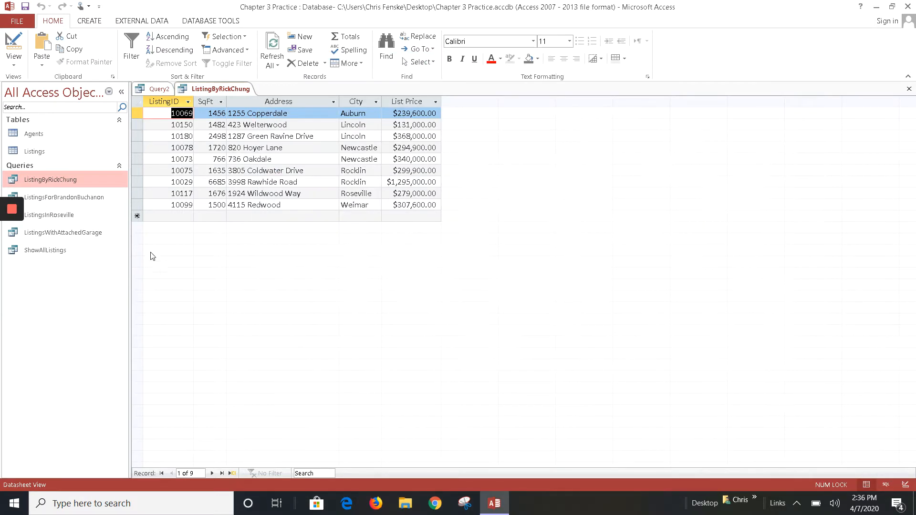
pyautogui.click(14, 48)
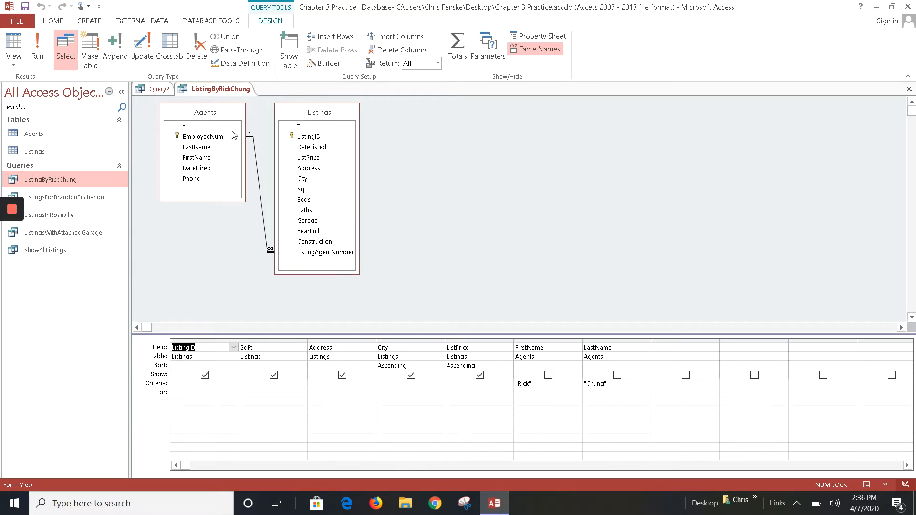
pyautogui.rightClick(213, 91)
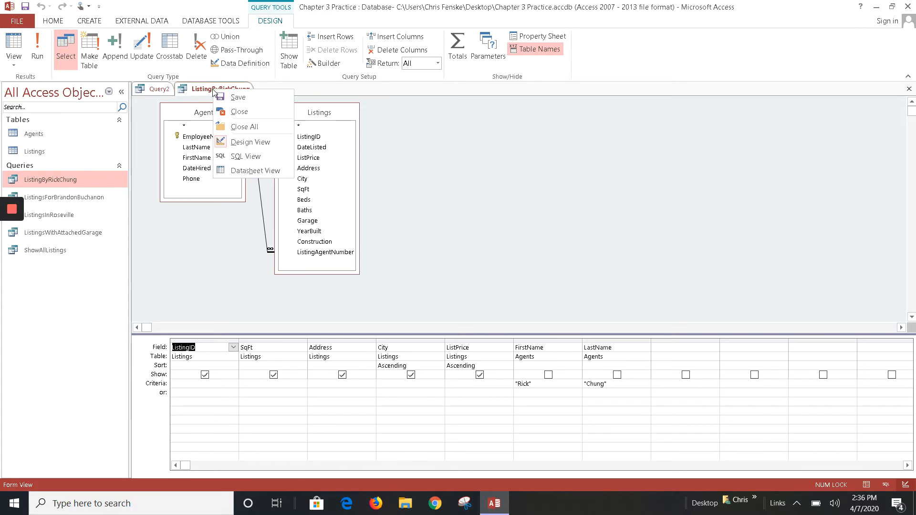
pyautogui.click(230, 112)
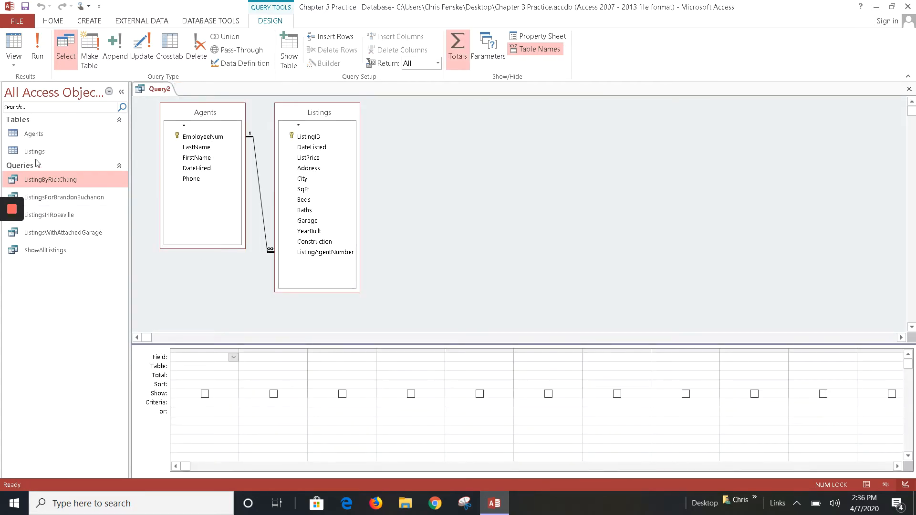
# Open the Agents table to examine its employee number and name fields, and close it again.
pyautogui.doubleClick(32, 134)
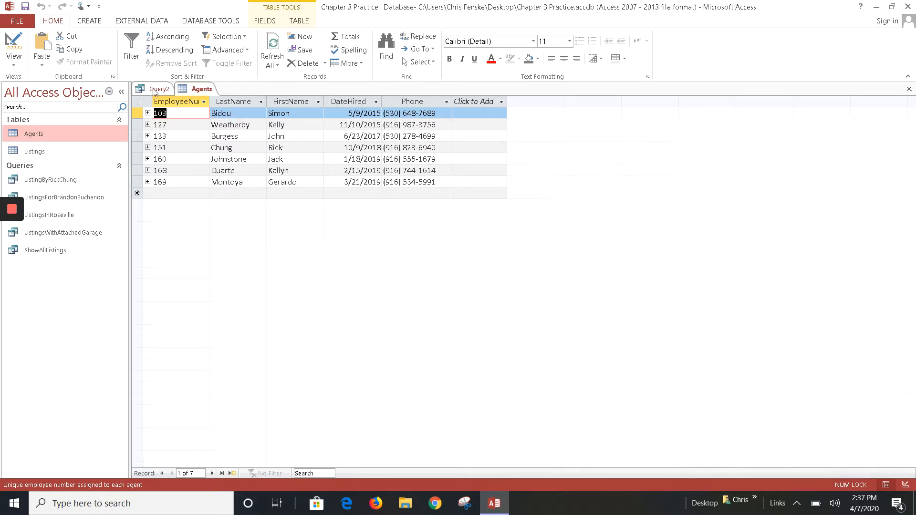
pyautogui.rightClick(206, 90)
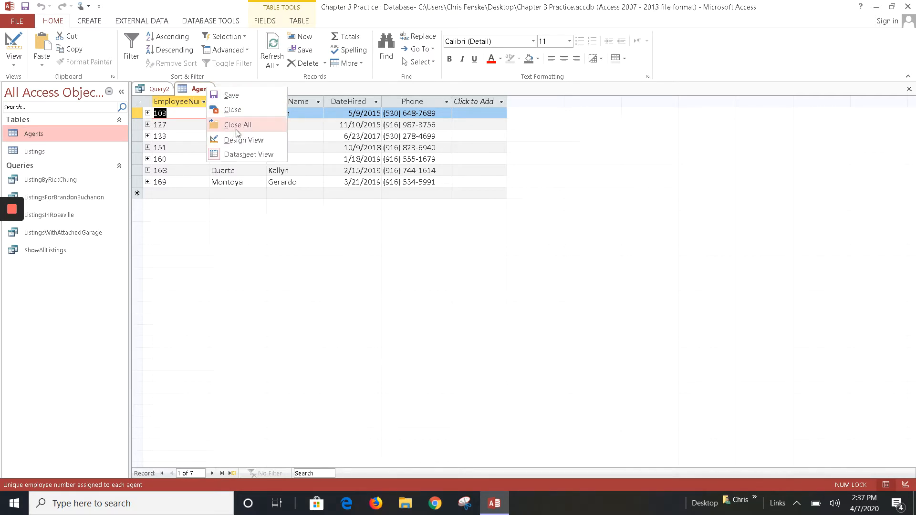
pyautogui.click(232, 110)
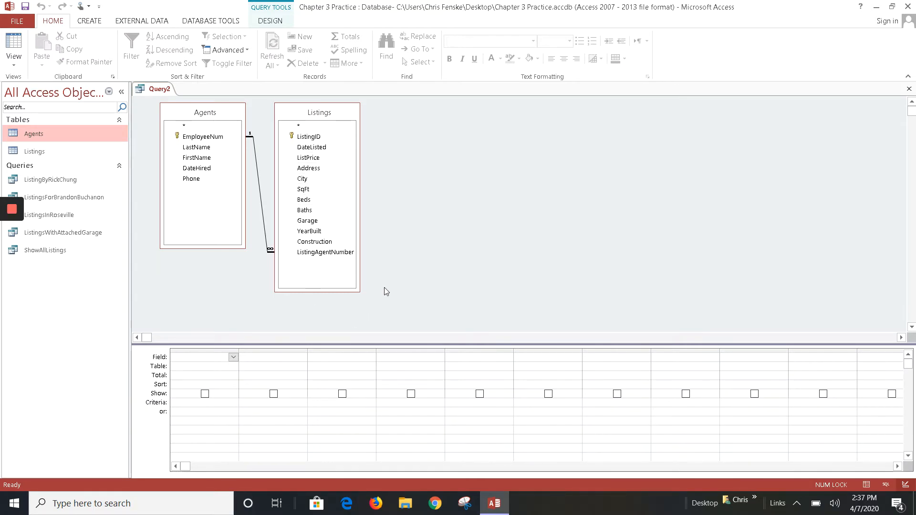
# Start a calculated field in the query's first column with the expression Agent's Name:Left([FirstName], 1).
pyautogui.rightClick(187, 361)
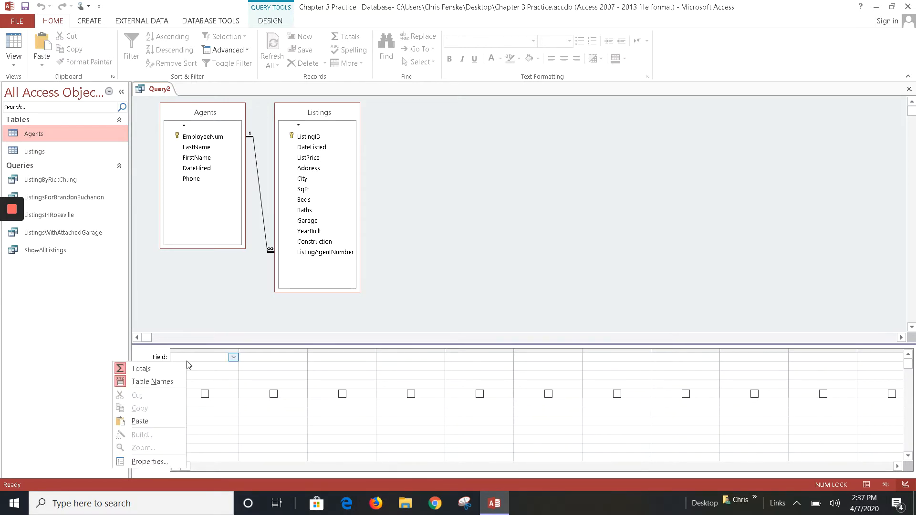
pyautogui.click(191, 360)
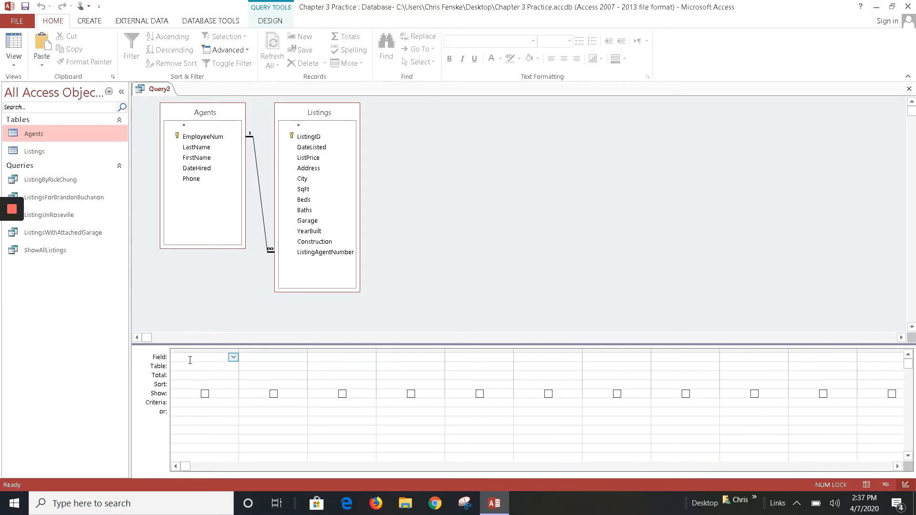
pyautogui.rightClick(190, 360)
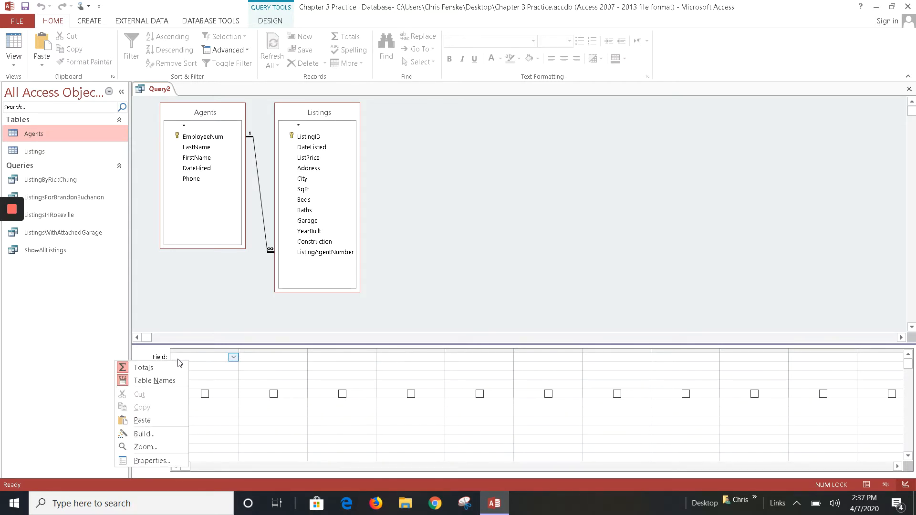
pyautogui.click(151, 435)
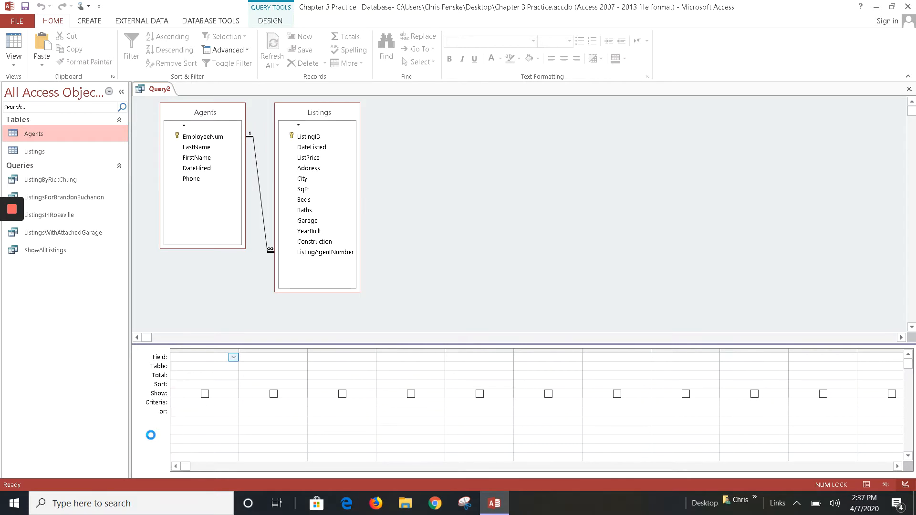
pyautogui.moveTo(434, 94); pyautogui.dragTo(479, 91)
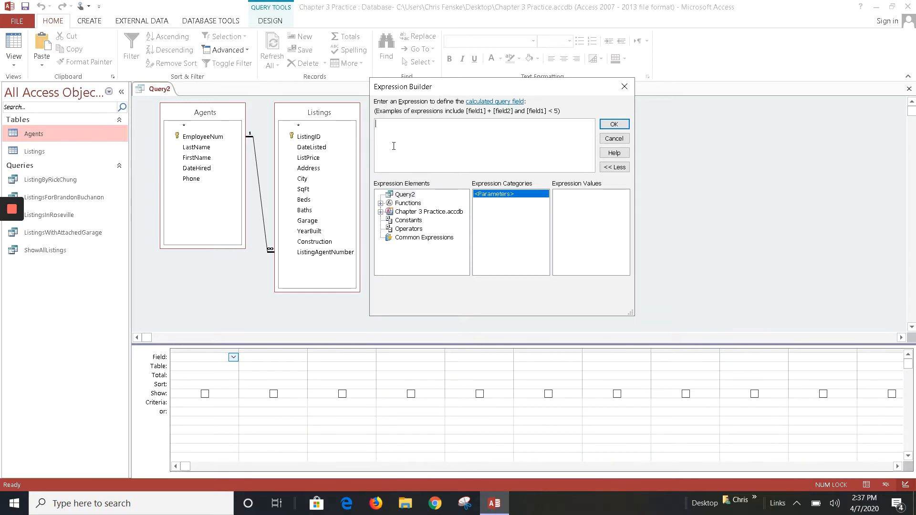
pyautogui.write("Agent's Name:Left([First")
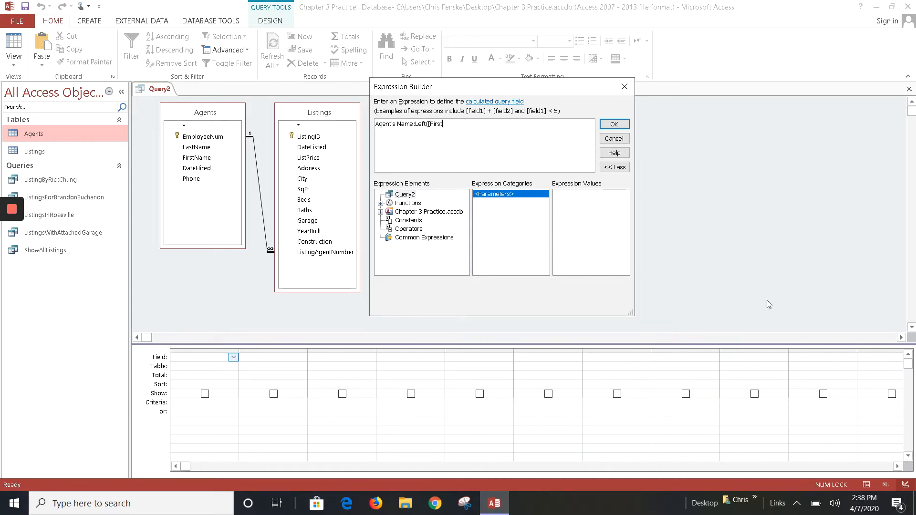
pyautogui.write('Name')
pyautogui.write(', 1')
# Append & "." & [LastName] to the Agent's Name expression and accept it into the query grid.
pyautogui.write('&')
pyautogui.write('".')
pyautogui.write('.')
pyautogui.press('BackSpace')
pyautogui.write('&')
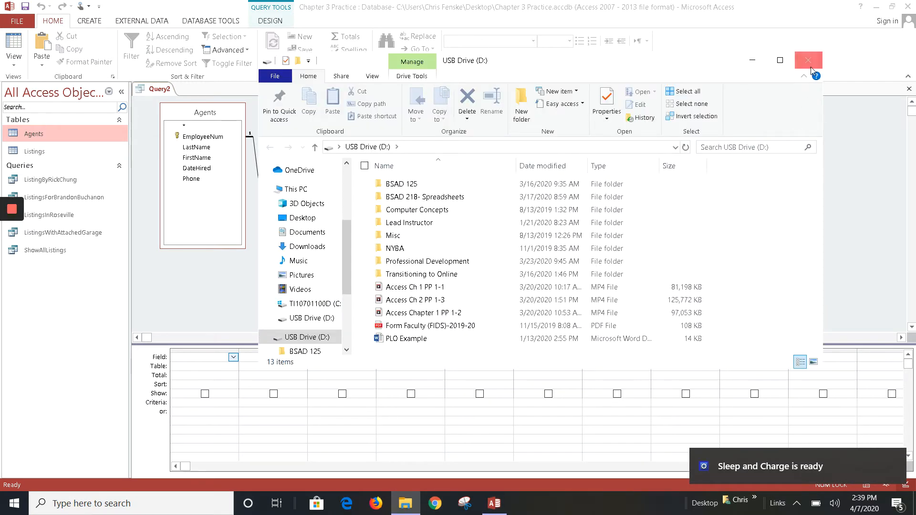
pyautogui.click(809, 66)
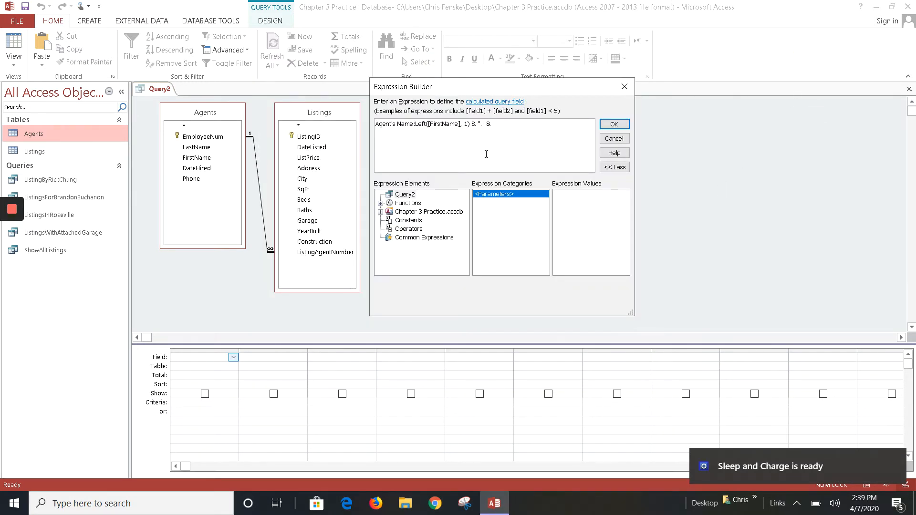
pyautogui.write('[')
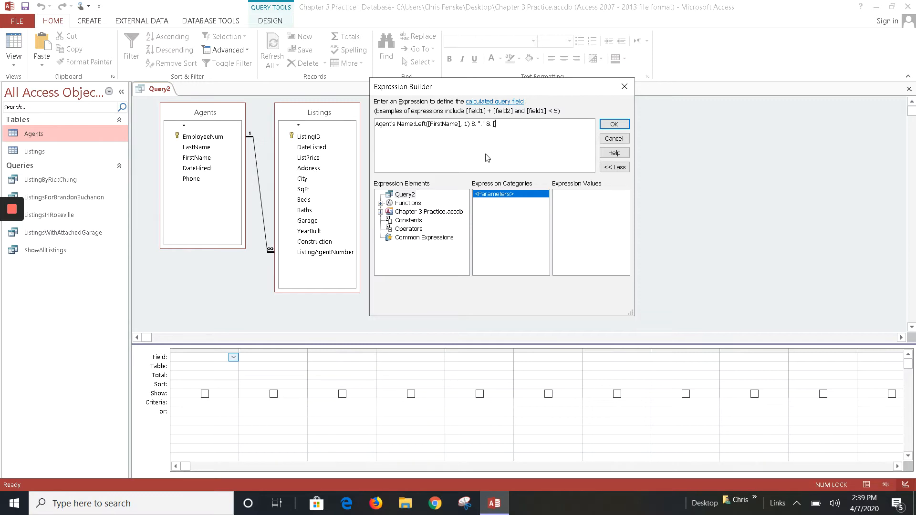
pyautogui.write('LastName')
pyautogui.click(614, 125)
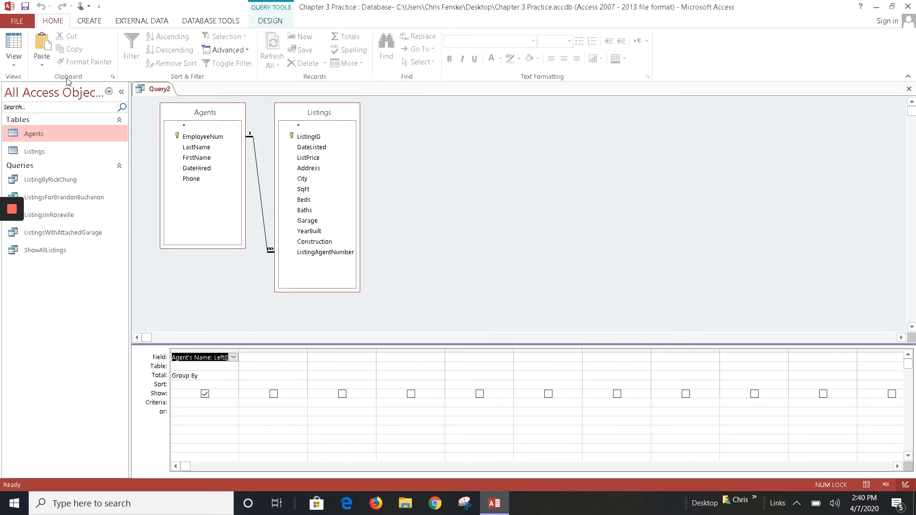
# Run the query to check the Agent's Name results, and return to Design View.
pyautogui.click(260, 24)
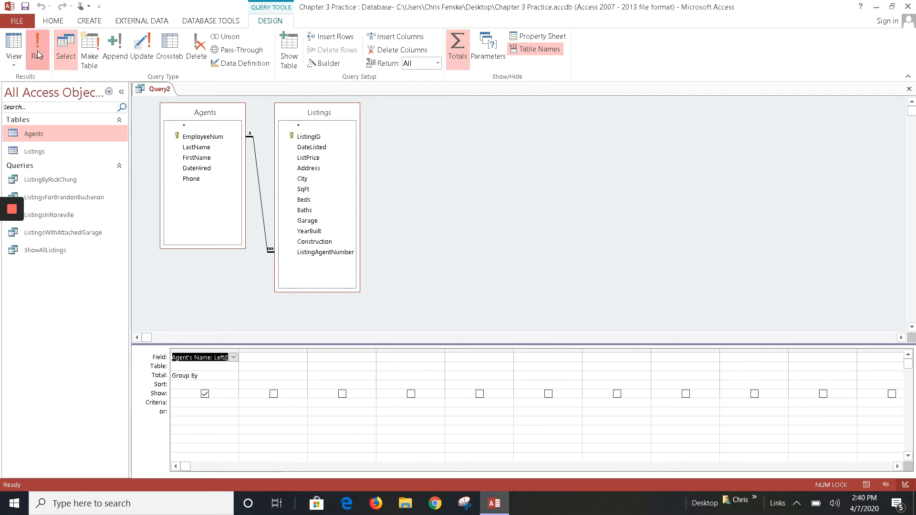
pyautogui.click(37, 51)
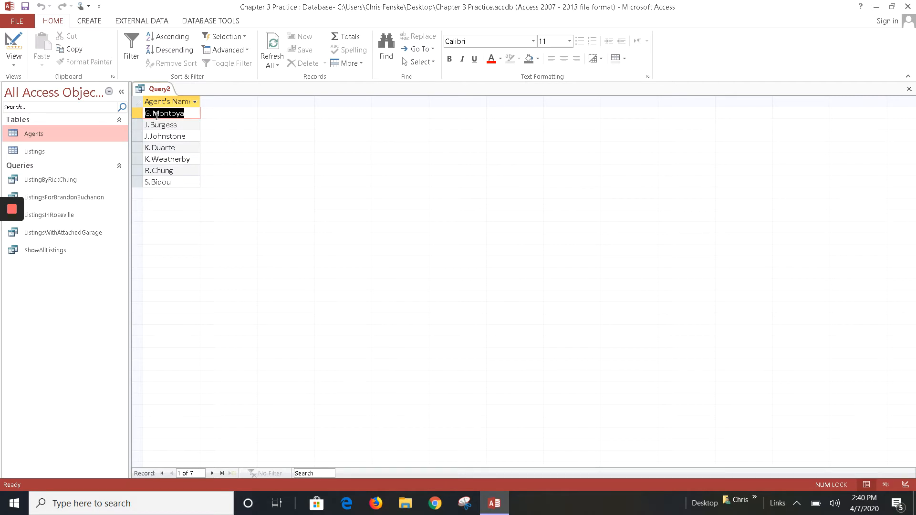
pyautogui.click(14, 48)
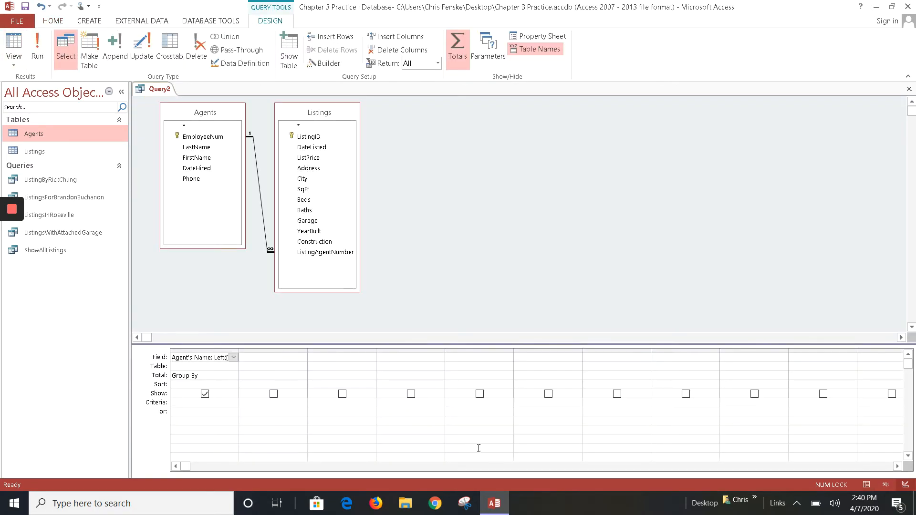
# Add a space after the period inside the quotes of the Agent's Name expression, and rerun the query to check it before returning to Design View.
pyautogui.rightClick(194, 357)
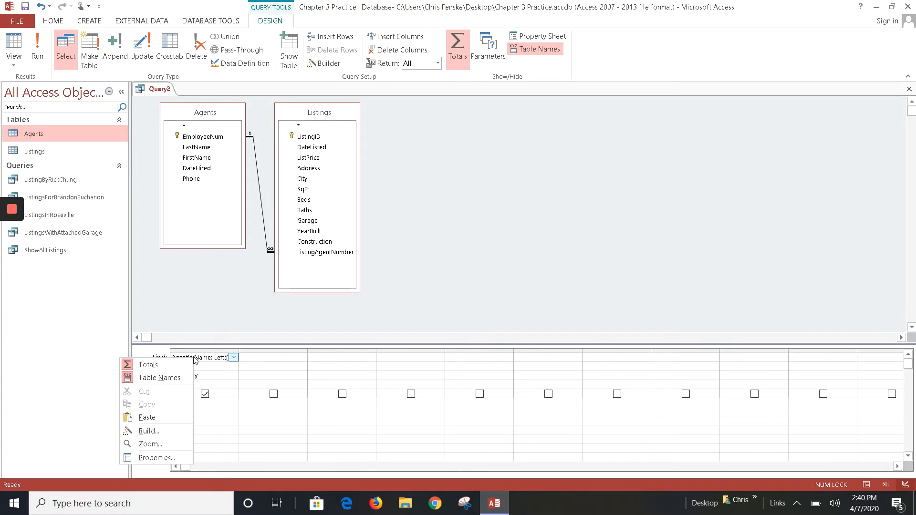
pyautogui.click(152, 432)
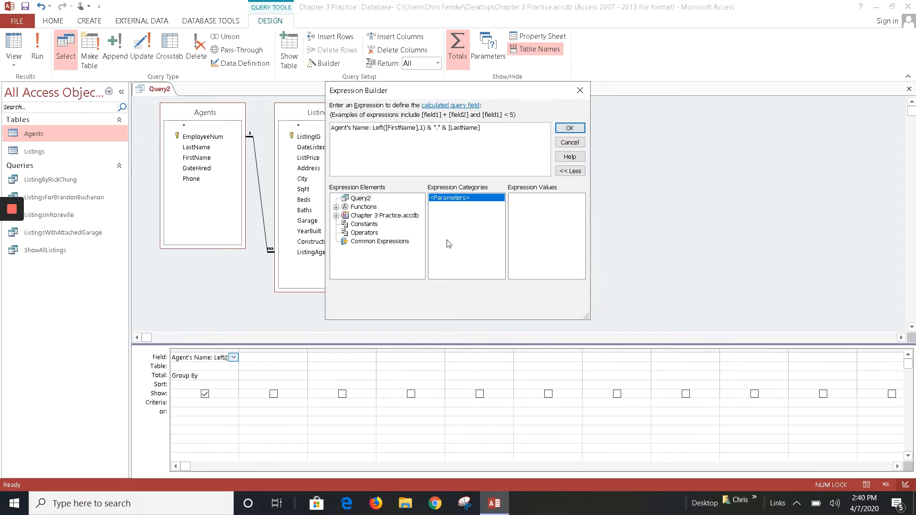
pyautogui.click(437, 130)
pyautogui.click(563, 130)
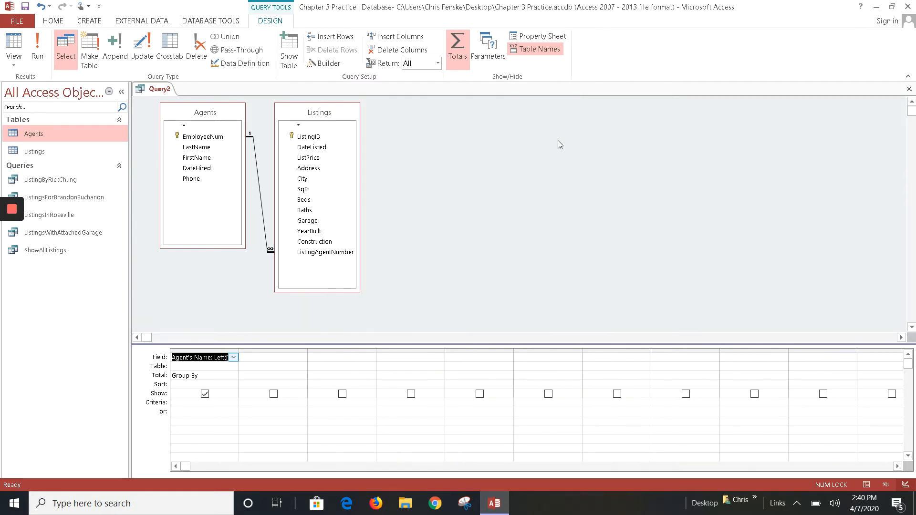
pyautogui.click(46, 55)
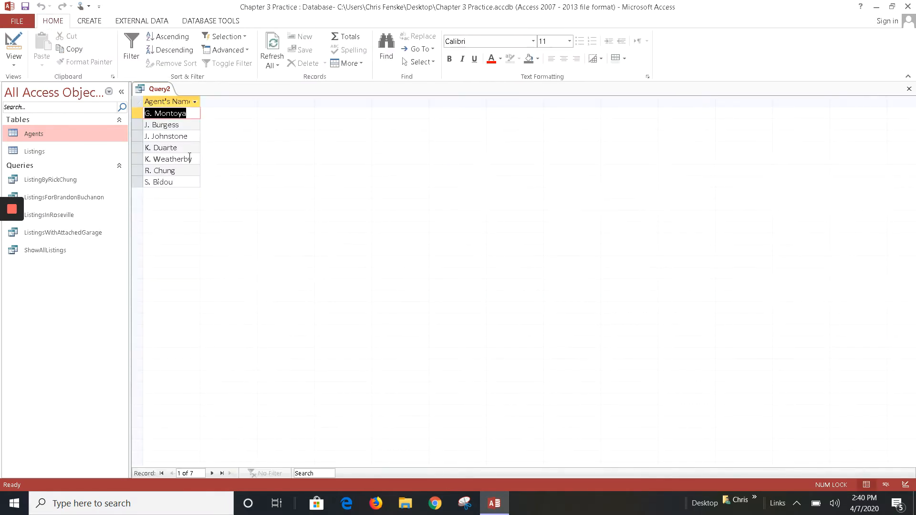
pyautogui.click(17, 48)
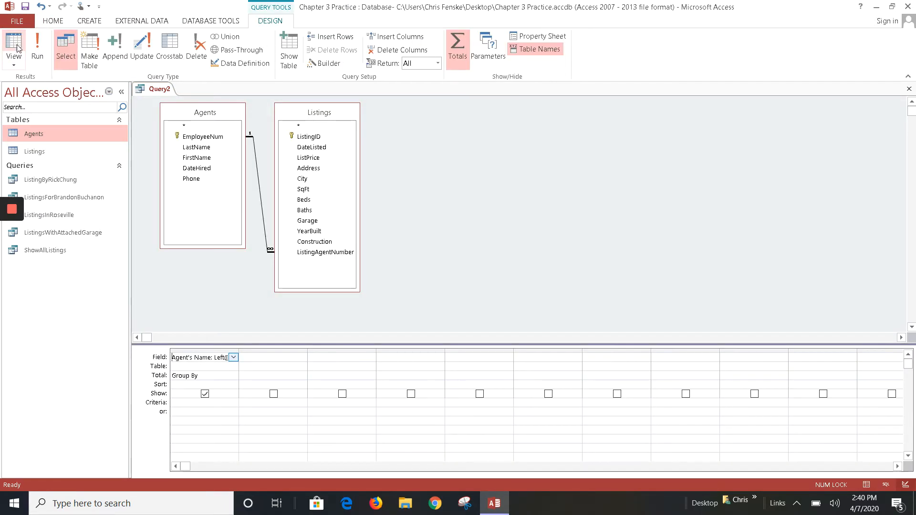
# Add the ListingID and ListPrice fields from the Listings table to the query's second and third columns.
pyautogui.click(270, 357)
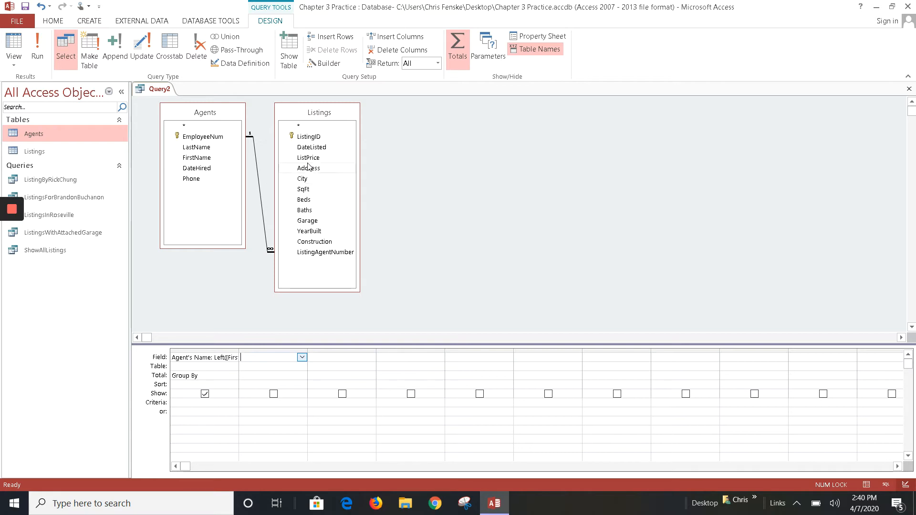
pyautogui.doubleClick(314, 137)
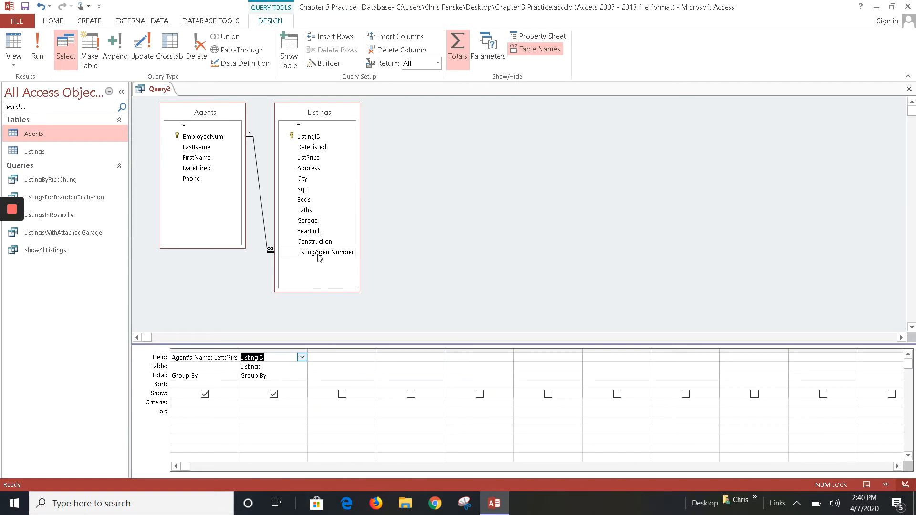
pyautogui.doubleClick(311, 158)
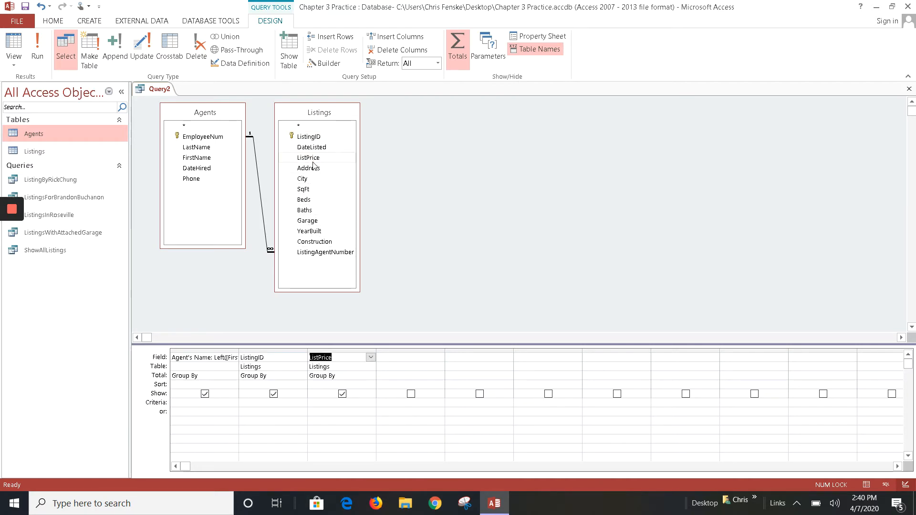
pyautogui.click(397, 359)
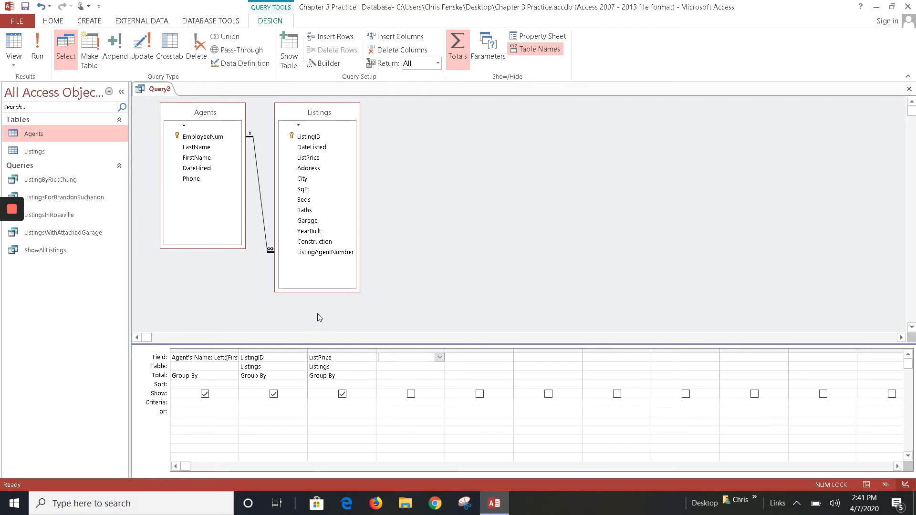
# Save the query as PotentialCommissionByProperty.
pyautogui.click(25, 7)
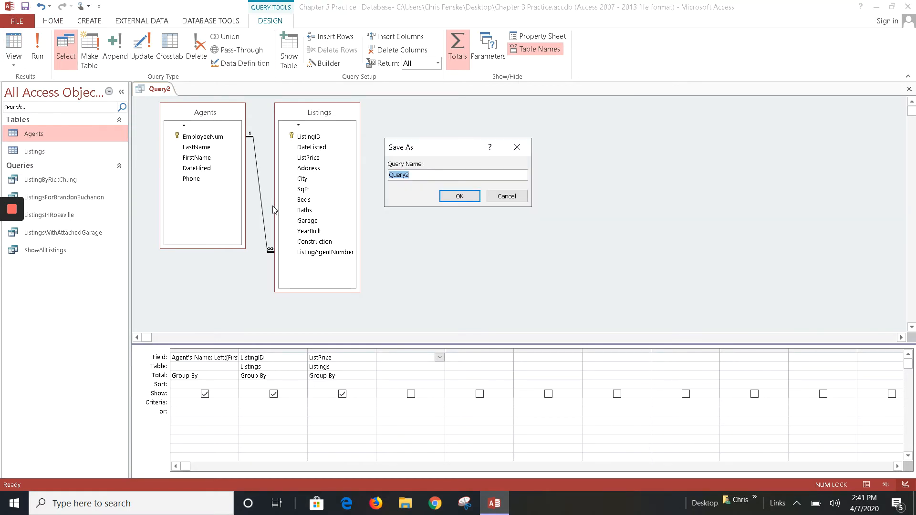
pyautogui.write('PotentialCommissionByProperty')
pyautogui.click(448, 195)
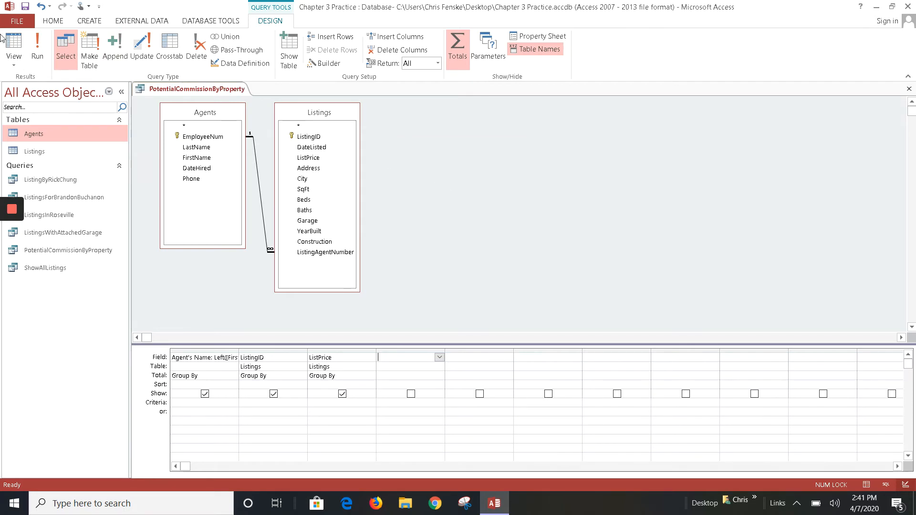
# Show the query results in Datasheet View and widen the Agent's Name and List Price columns.
pyautogui.click(14, 47)
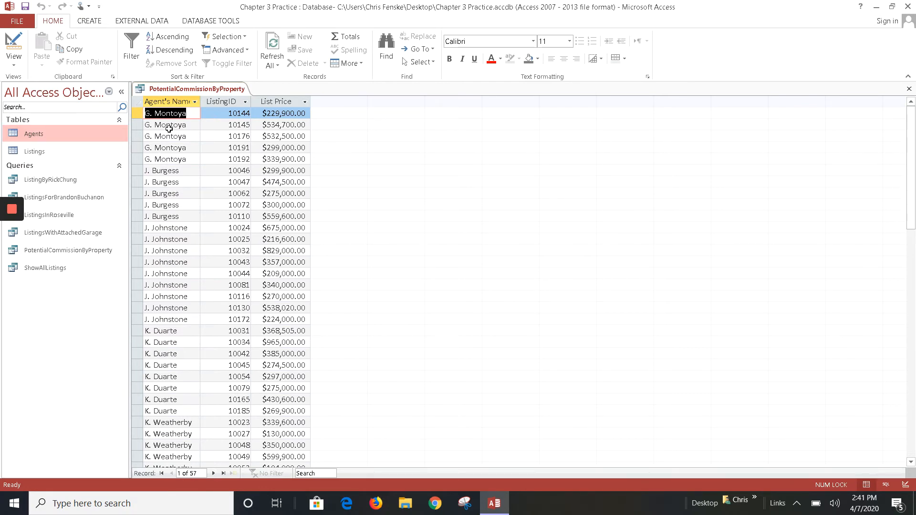
pyautogui.doubleClick(200, 101)
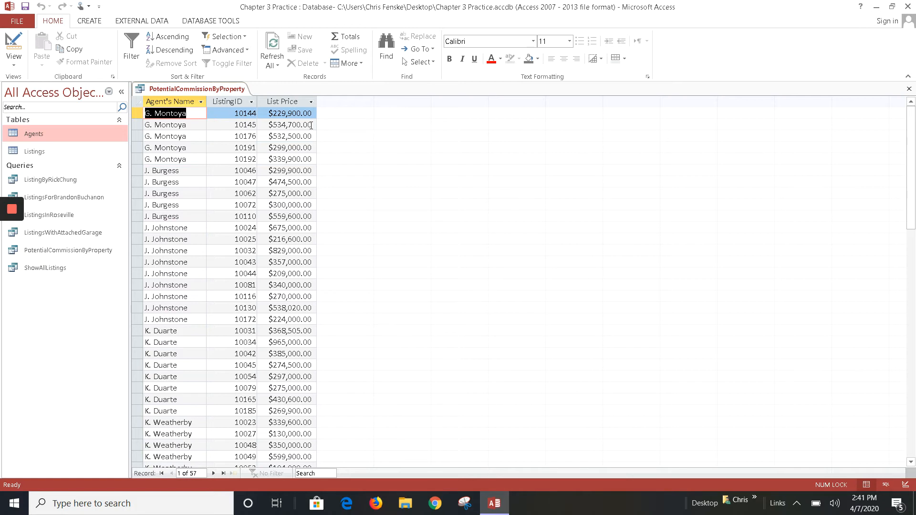
pyautogui.doubleClick(316, 100)
pyautogui.moveTo(309, 101); pyautogui.dragTo(323, 101)
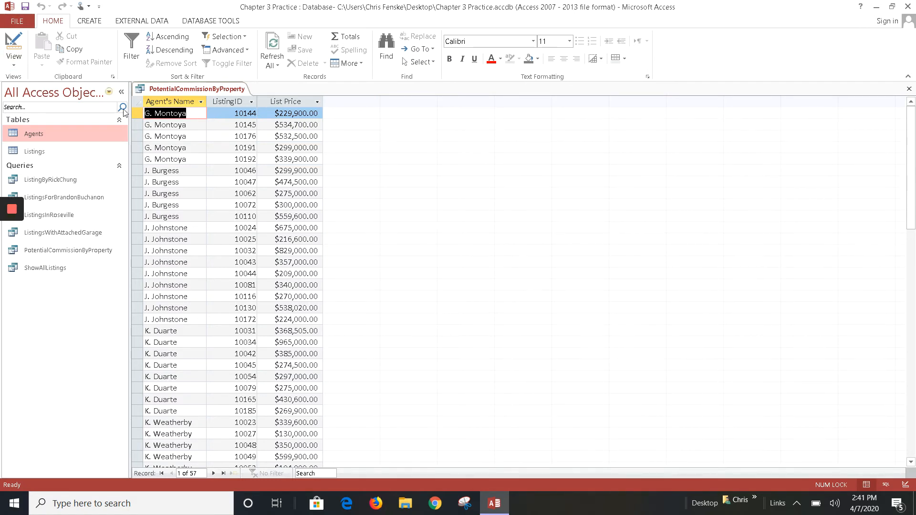
# Return to Design View and add the calculated field Potential Commission:[ListPrice]*.06 in the query's fourth column.
pyautogui.click(14, 43)
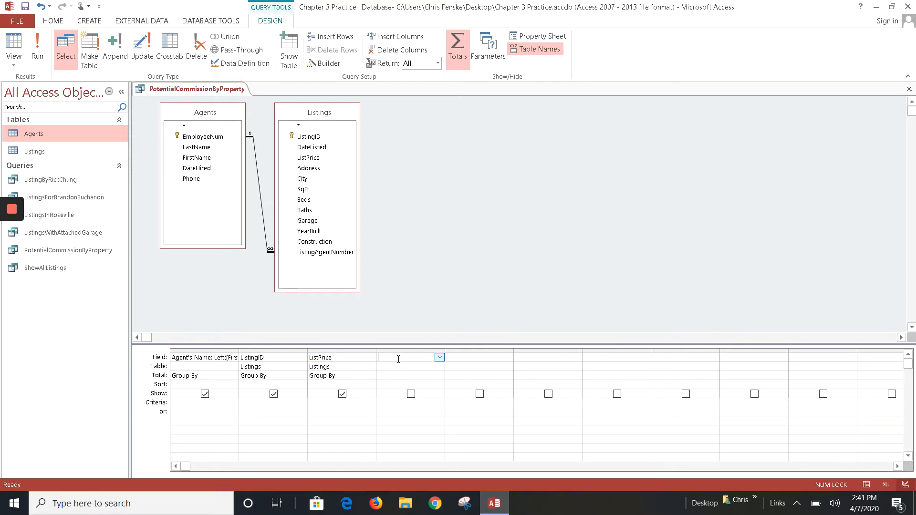
pyautogui.rightClick(398, 358)
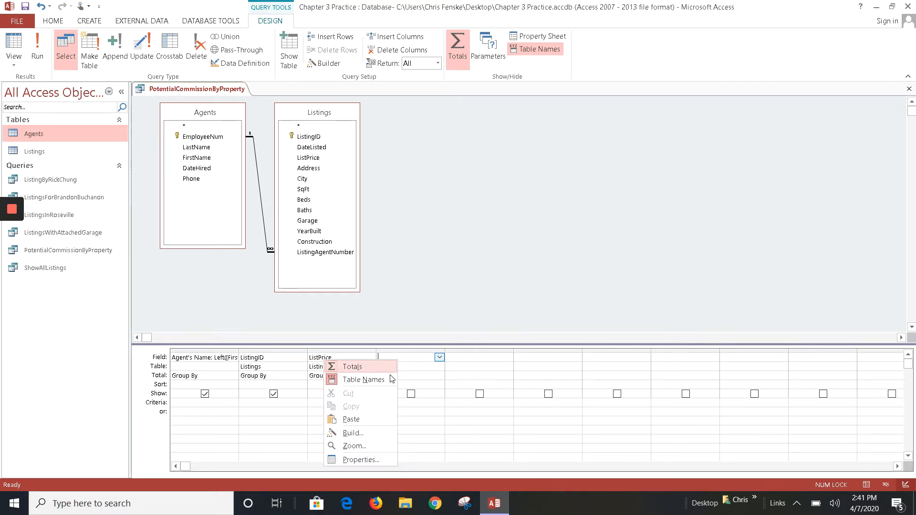
pyautogui.click(353, 444)
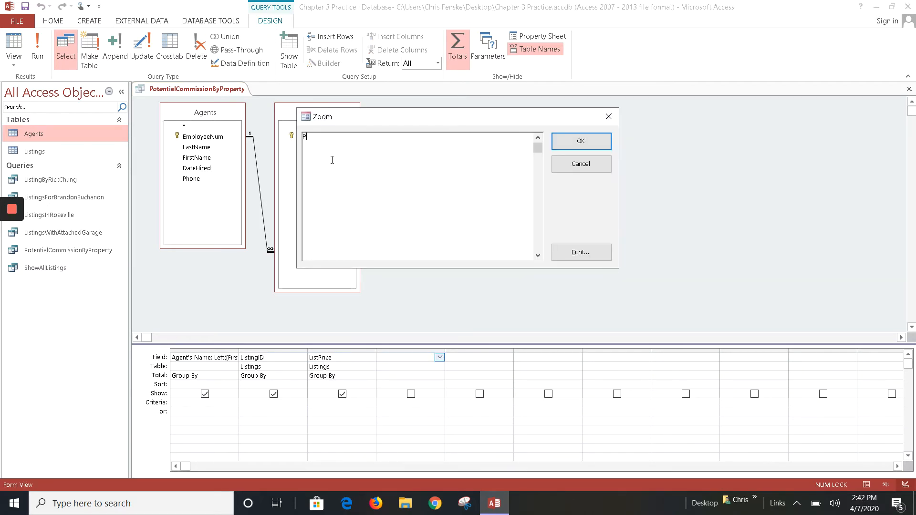
pyautogui.write('Potential Commission')
pyautogui.write(':[ListPrice]*.0')
pyautogui.write('6')
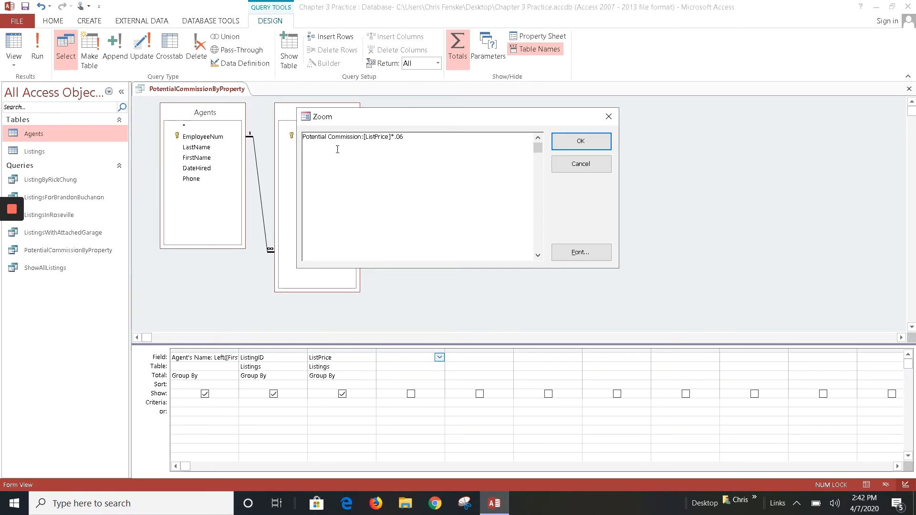
pyautogui.moveTo(366, 114); pyautogui.dragTo(454, 118)
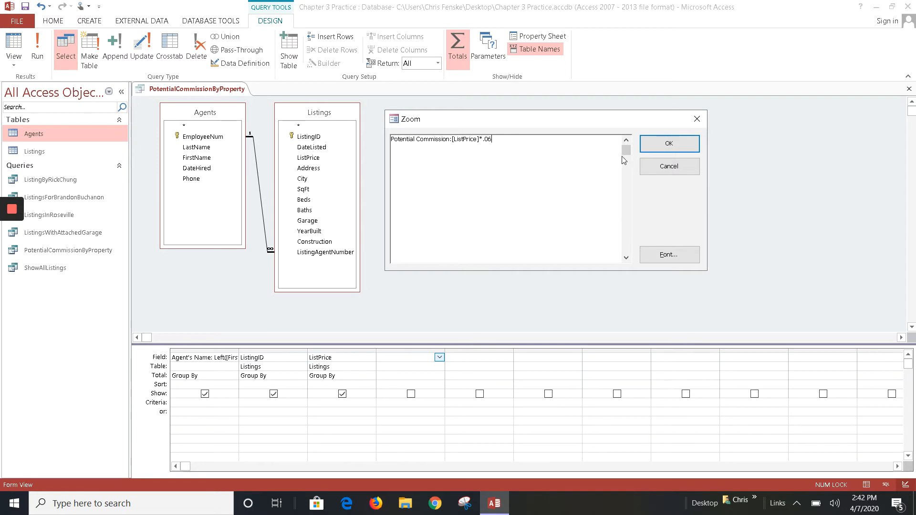
pyautogui.click(658, 145)
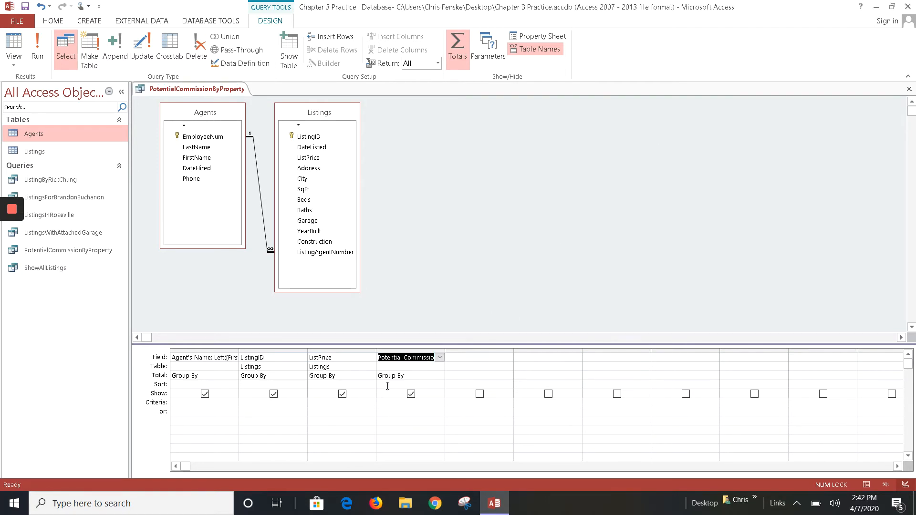
# Run the query to compare the Potential Commission values with the list prices.
pyautogui.click(46, 55)
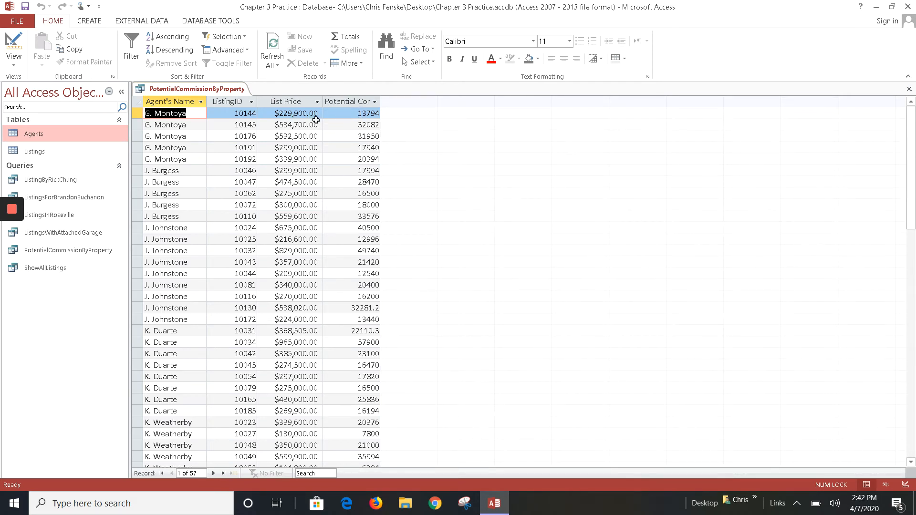
pyautogui.click(357, 115)
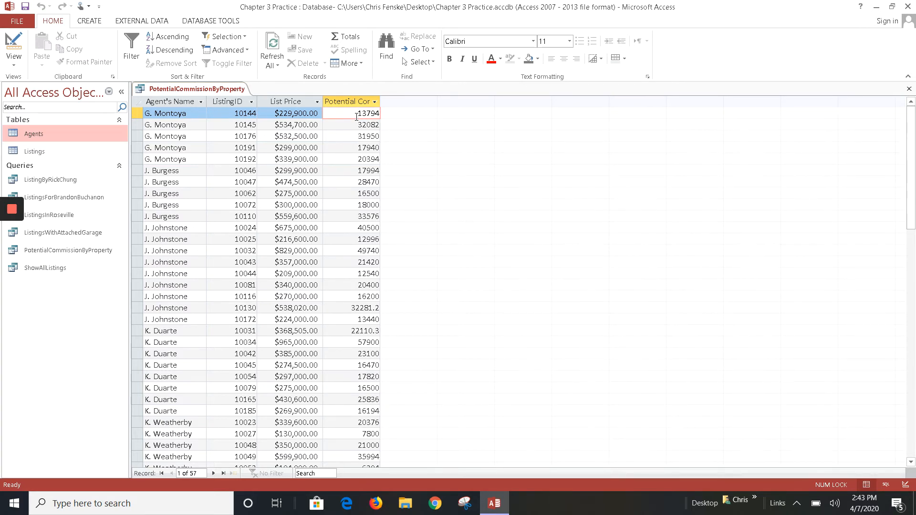
pyautogui.press('super+p')
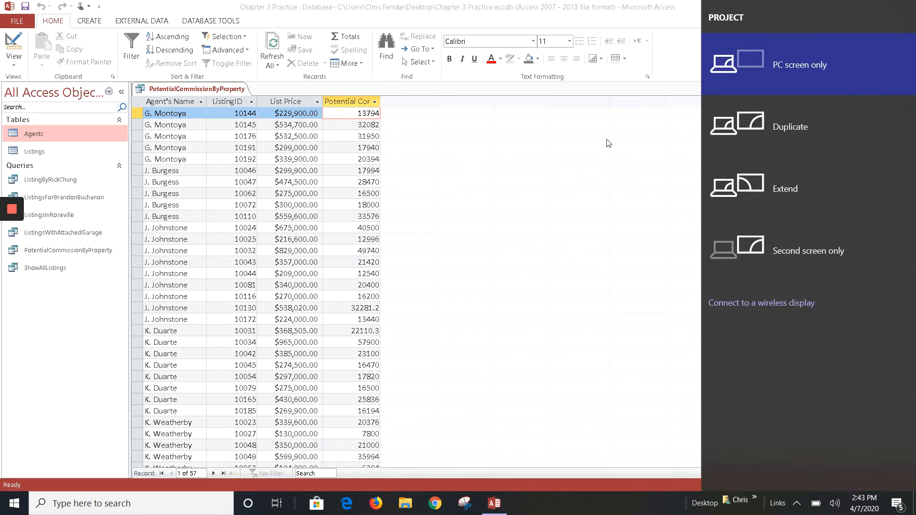
pyautogui.click(622, 144)
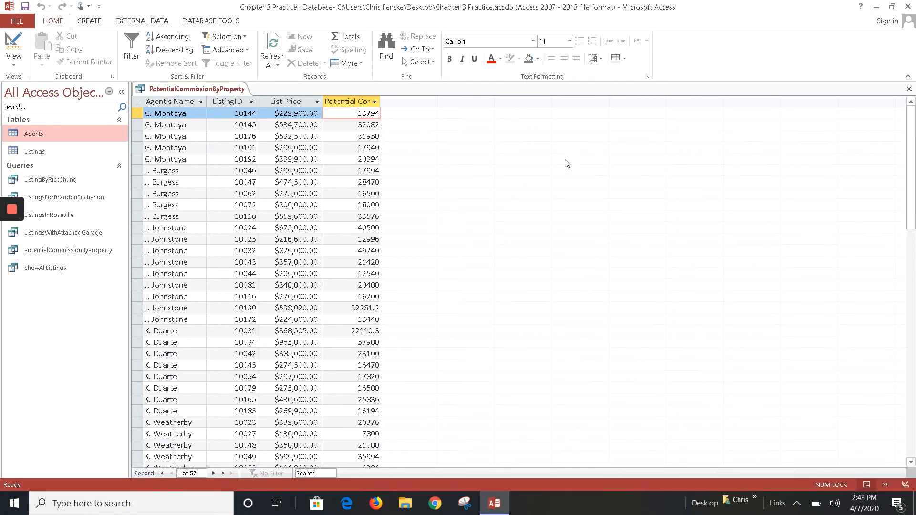
pyautogui.click(309, 119)
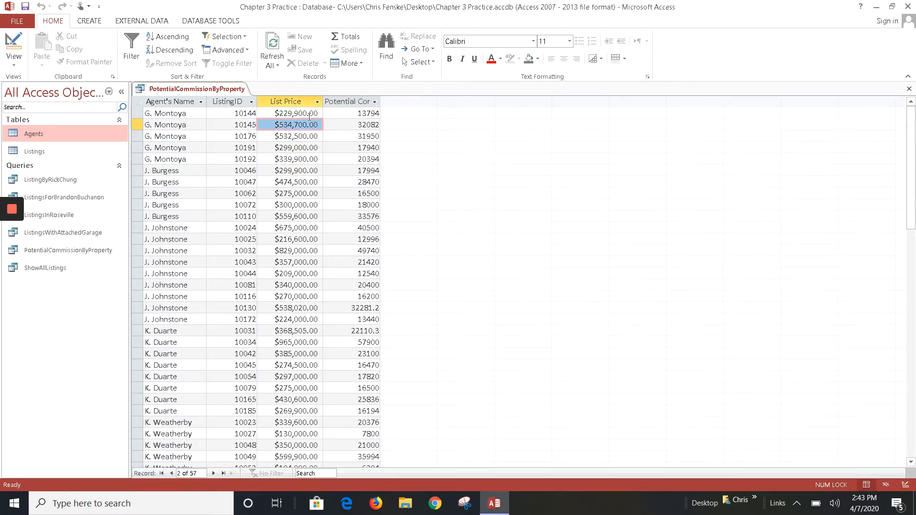
pyautogui.click(310, 116)
pyautogui.click(297, 125)
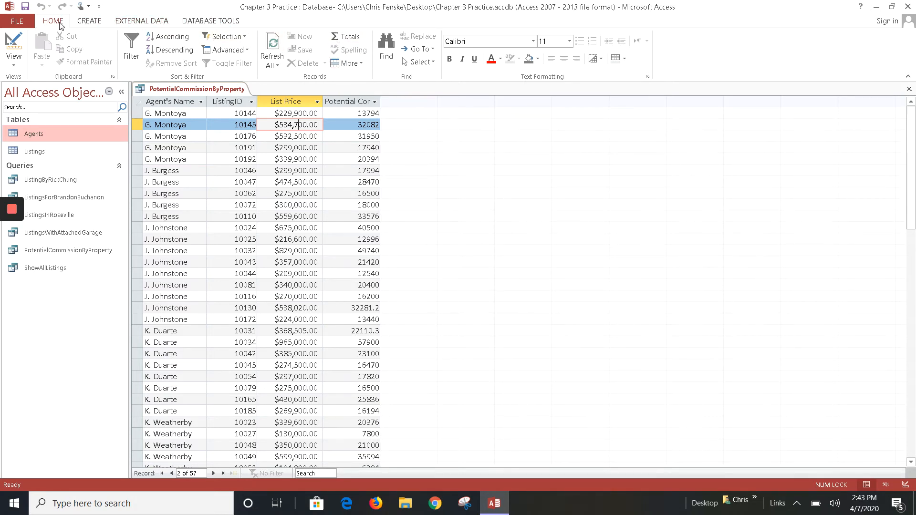
pyautogui.click(213, 22)
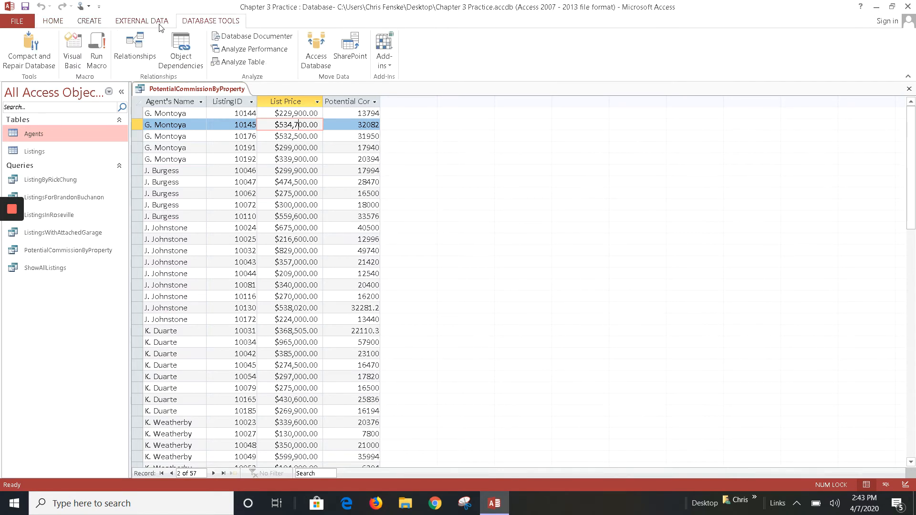
pyautogui.click(53, 24)
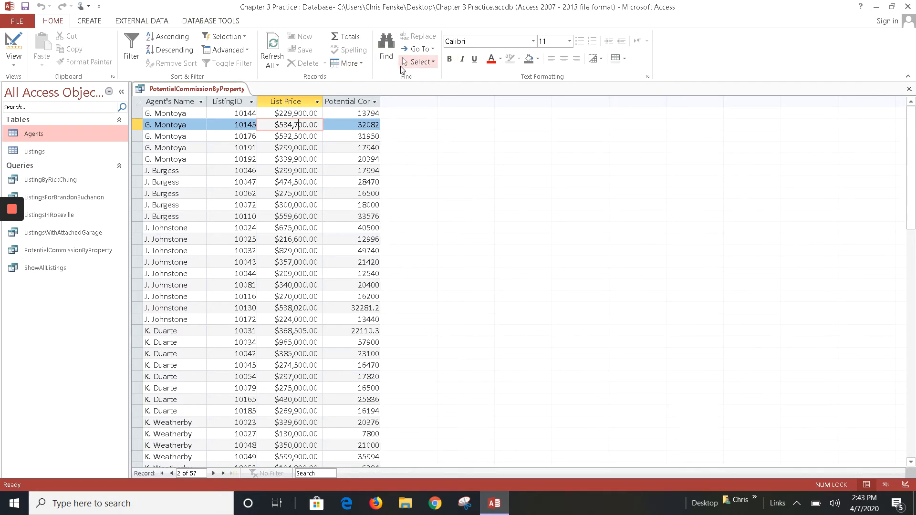
pyautogui.click(88, 20)
pyautogui.click(138, 21)
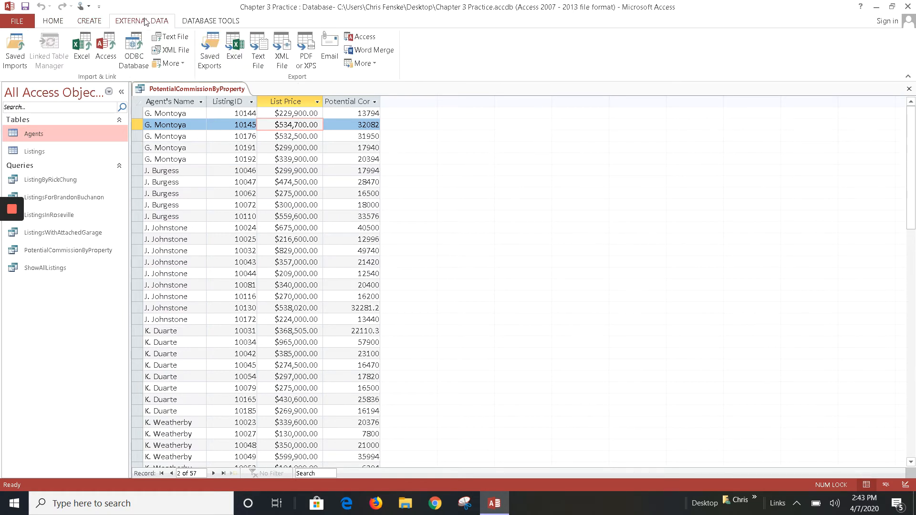
pyautogui.click(207, 21)
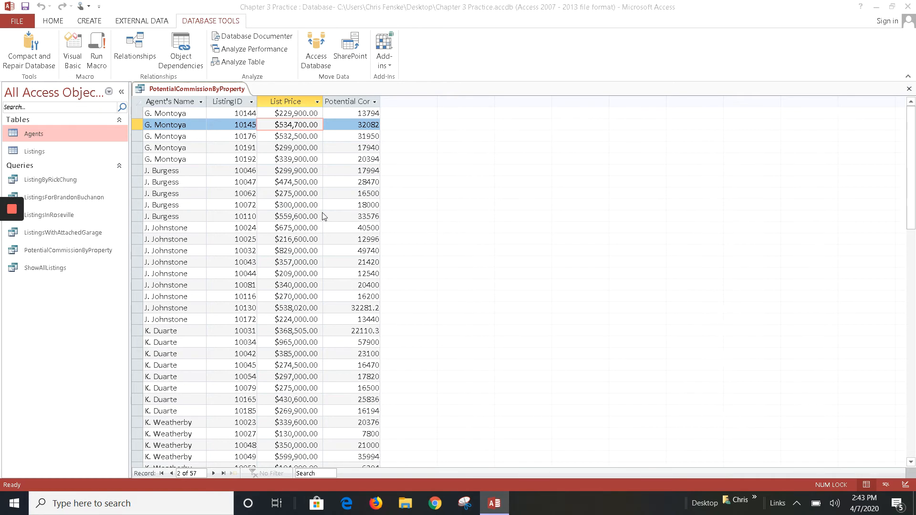
pyautogui.press('super+p')
pyautogui.press('Escape')
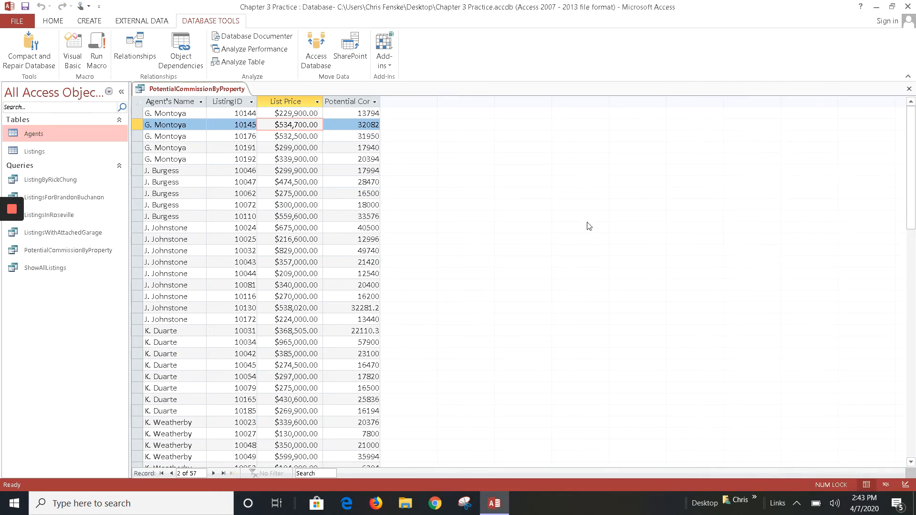
pyautogui.rightClick(471, 45)
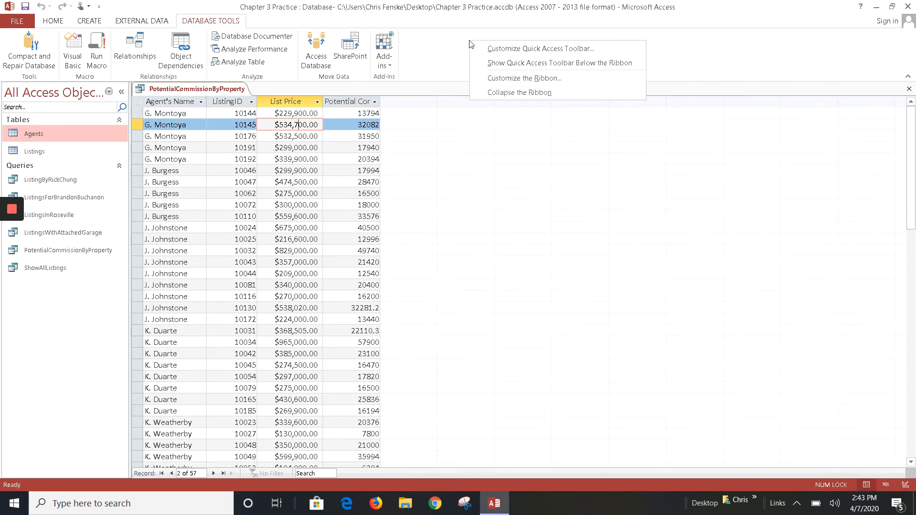
pyautogui.rightClick(466, 163)
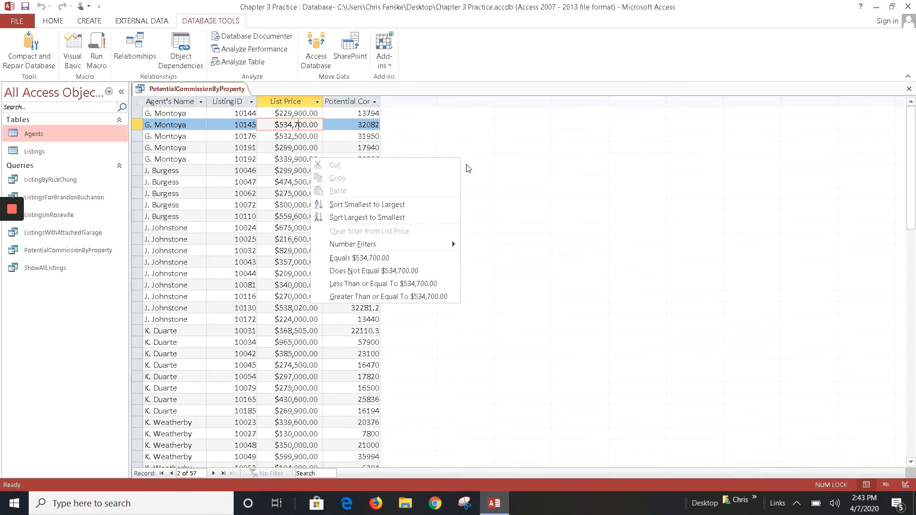
pyautogui.click(524, 209)
pyautogui.click(374, 238)
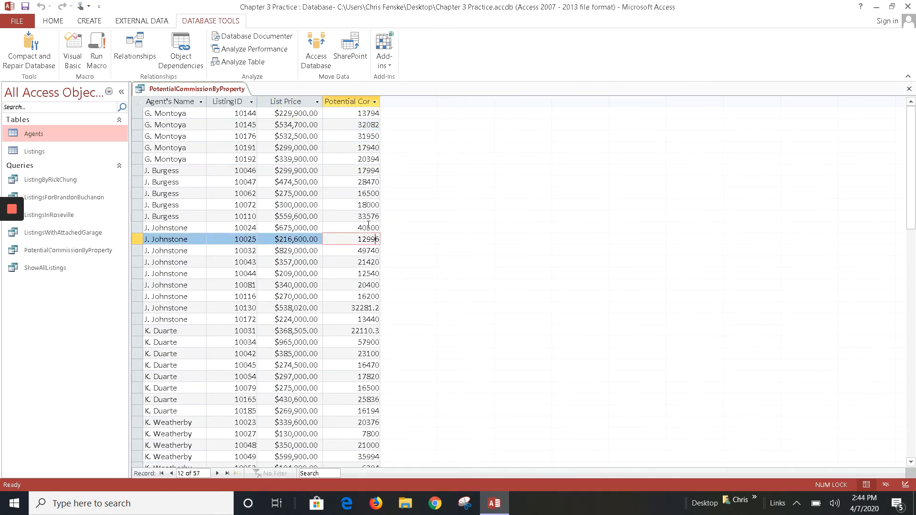
# Close and reopen the PotentialCommissionByProperty query, and view its object properties.
pyautogui.click(909, 89)
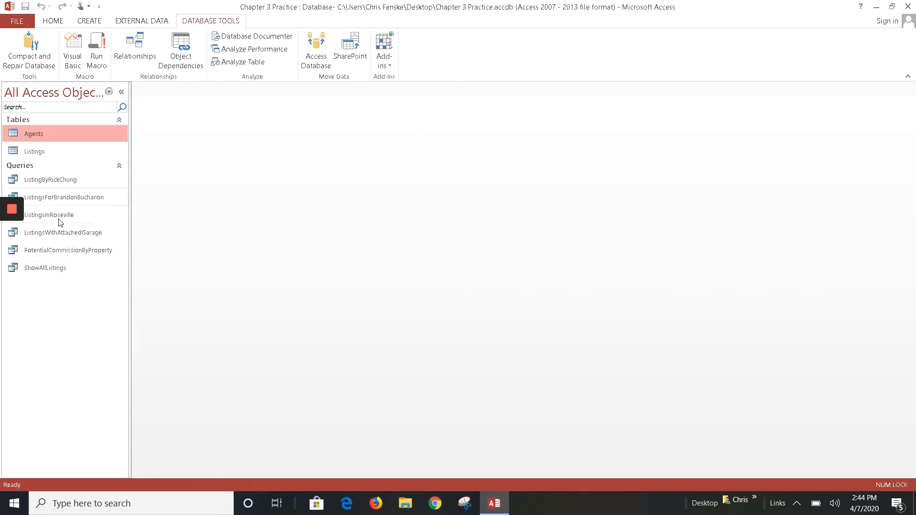
pyautogui.doubleClick(49, 249)
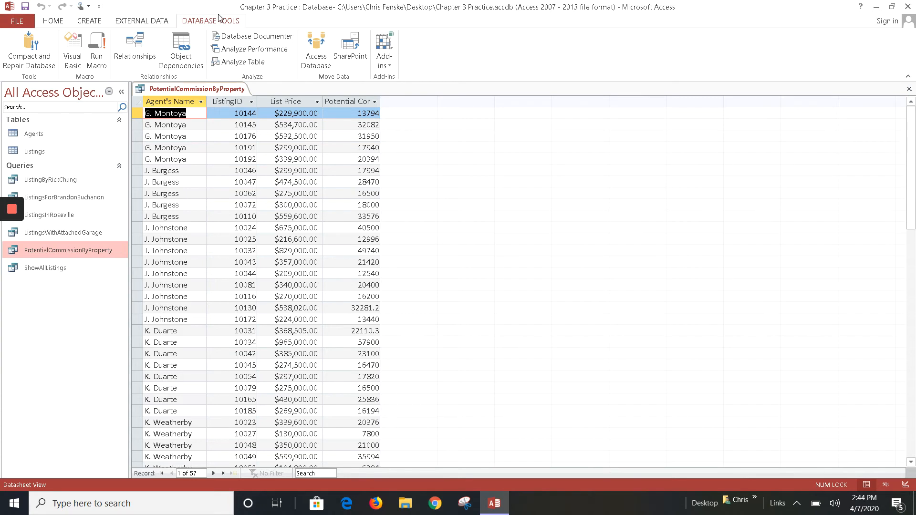
pyautogui.rightClick(64, 250)
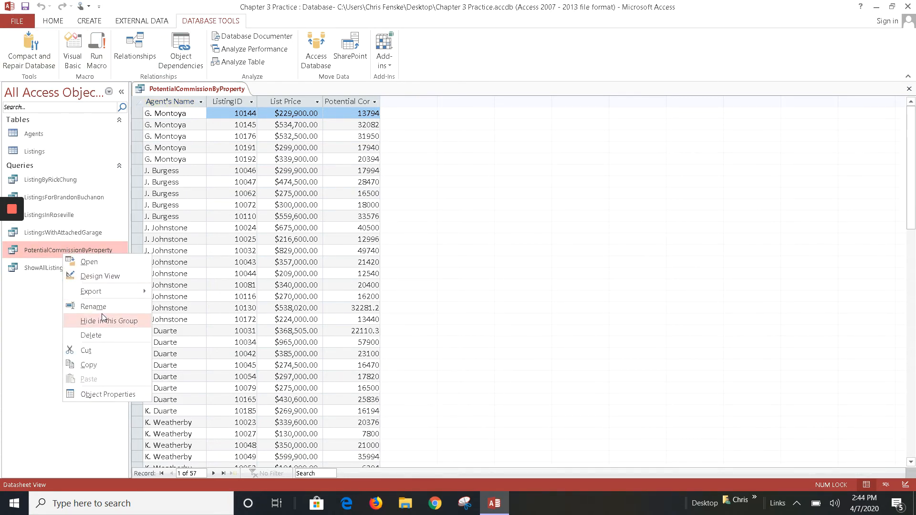
pyautogui.click(116, 396)
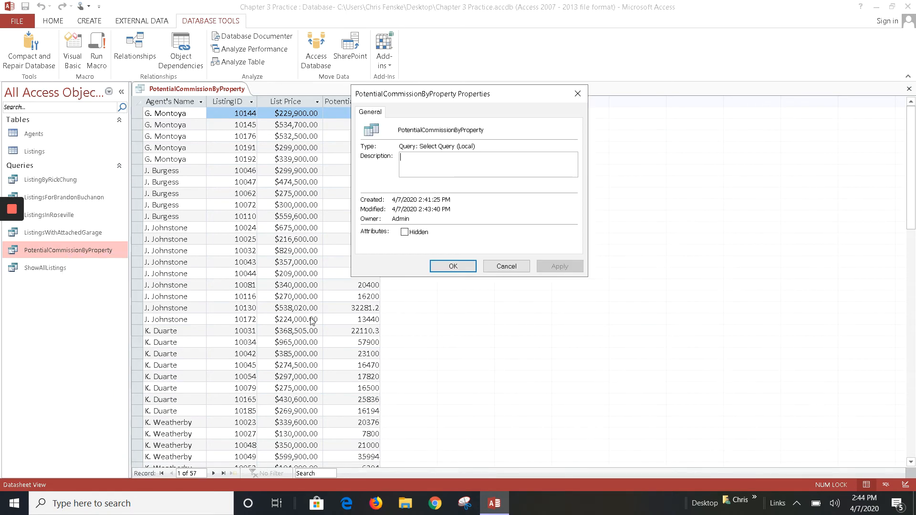
pyautogui.click(577, 93)
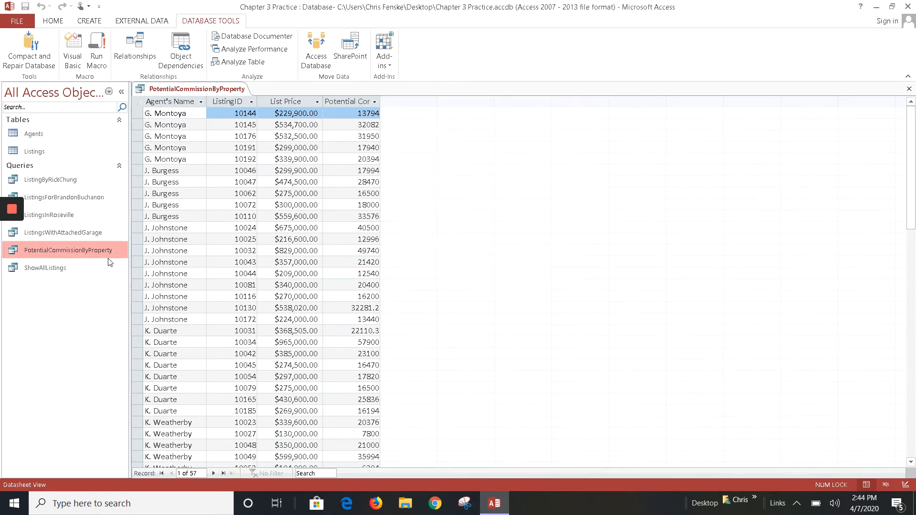
# Format the query's Potential Commission field as Currency, and fit that column's width to its contents in the query results.
pyautogui.rightClick(59, 245)
pyautogui.click(77, 266)
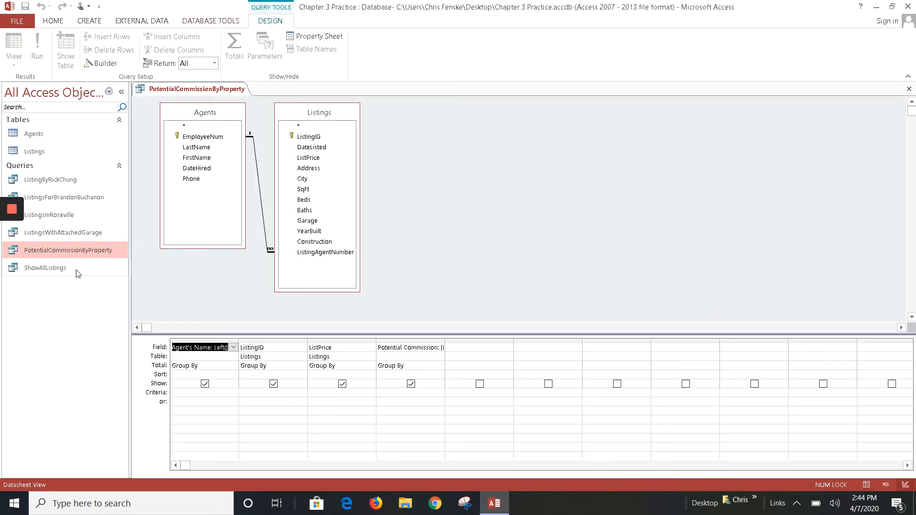
pyautogui.click(336, 37)
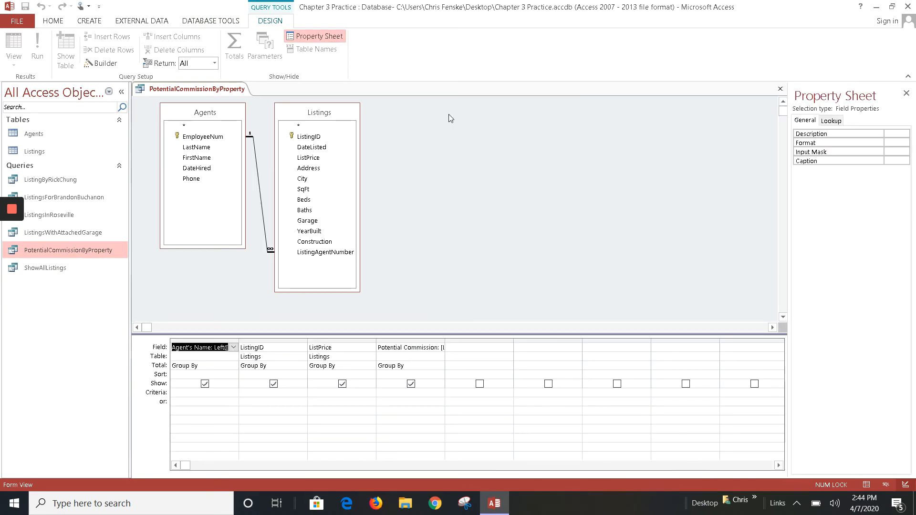
pyautogui.click(465, 206)
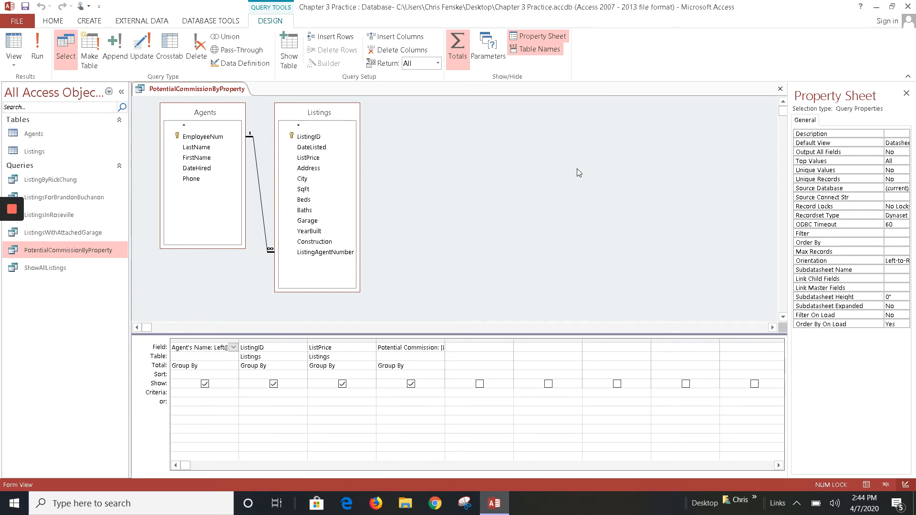
pyautogui.click(410, 347)
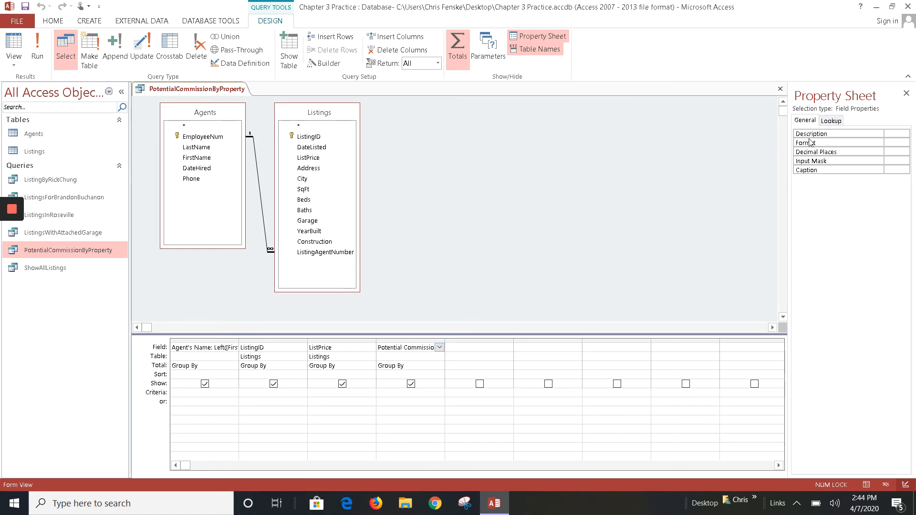
pyautogui.click(905, 142)
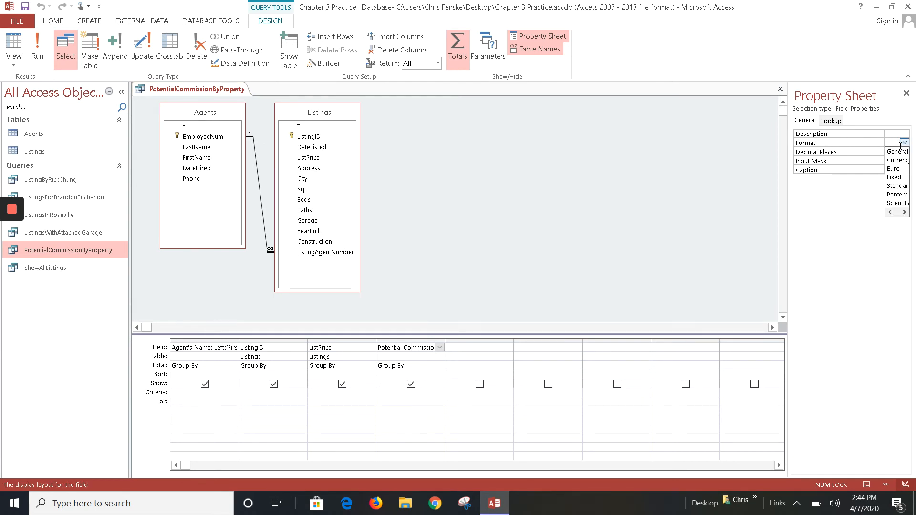
pyautogui.click(900, 160)
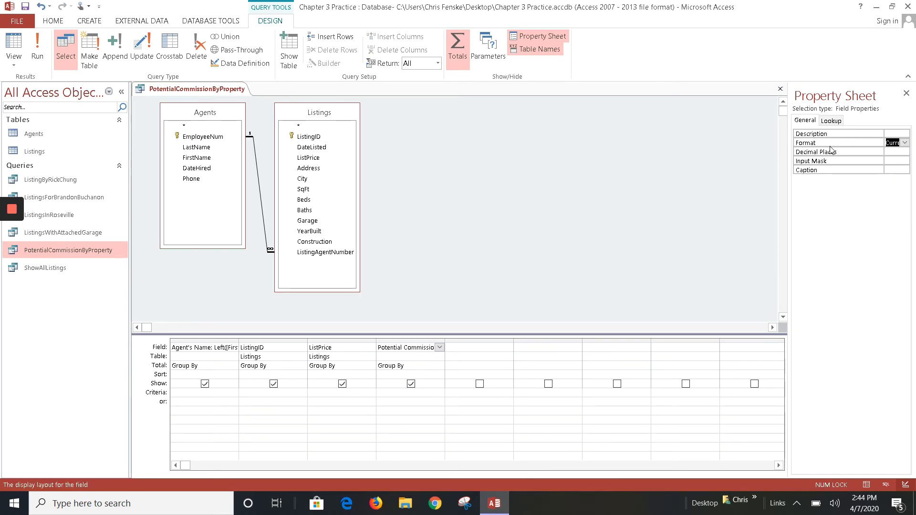
pyautogui.click(906, 93)
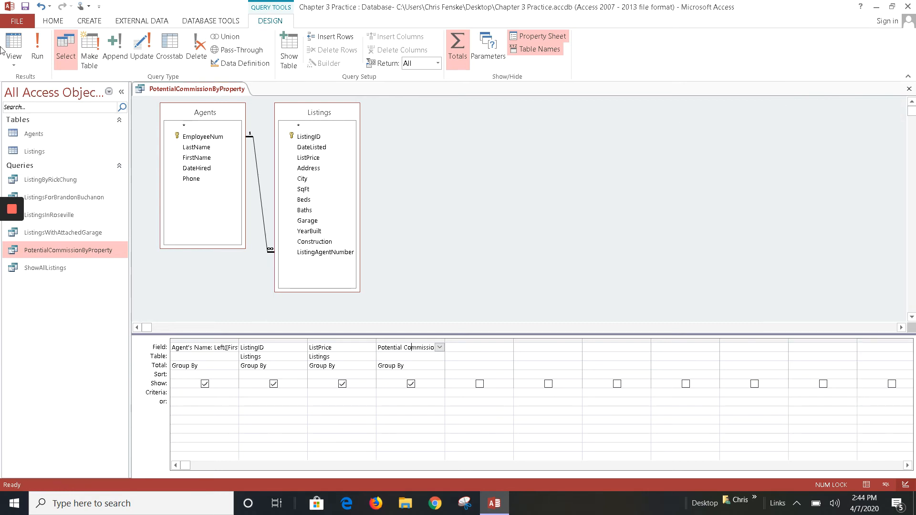
pyautogui.click(37, 48)
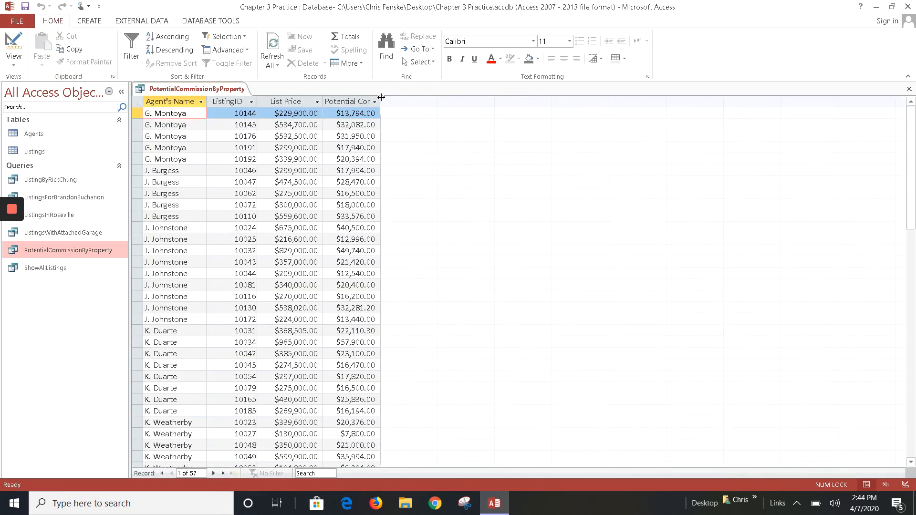
pyautogui.doubleClick(380, 99)
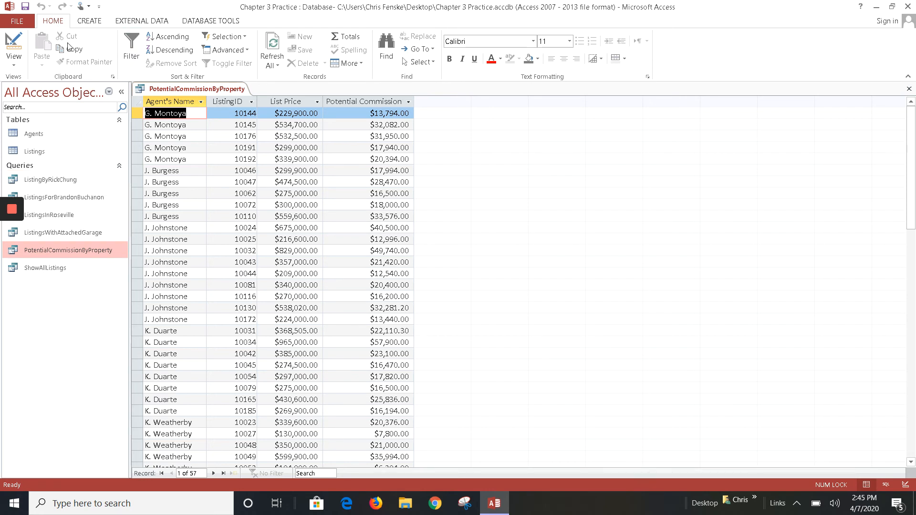
# Return to Design View and add the FirstName and LastName fields from the Agents table to the query grid.
pyautogui.rightClick(185, 89)
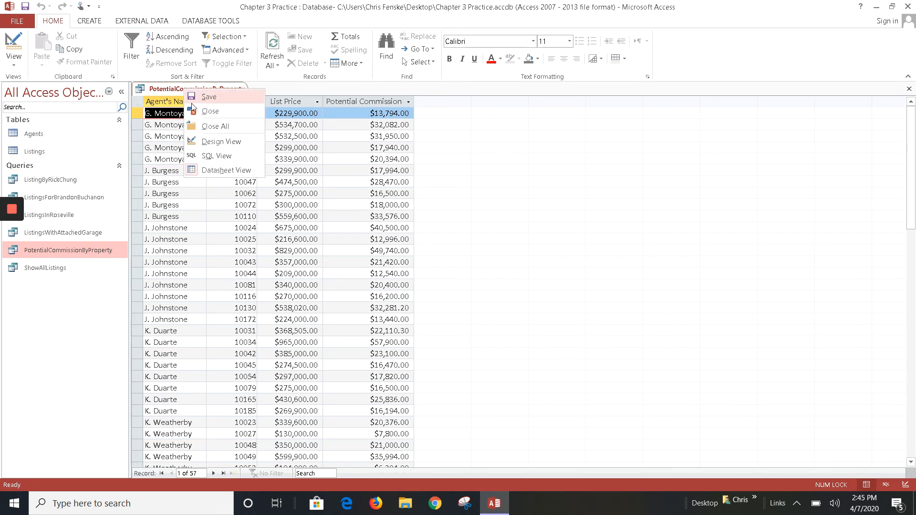
pyautogui.click(220, 141)
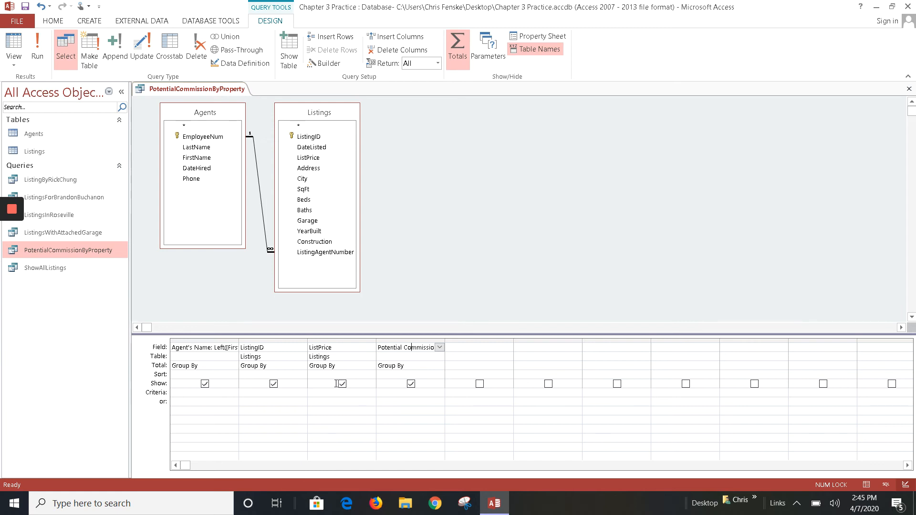
pyautogui.click(490, 348)
pyautogui.doubleClick(197, 158)
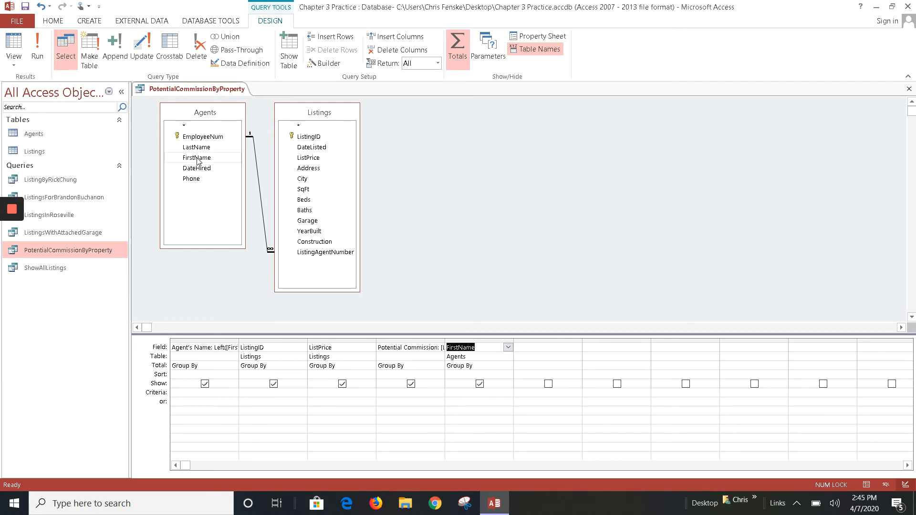
pyautogui.doubleClick(197, 148)
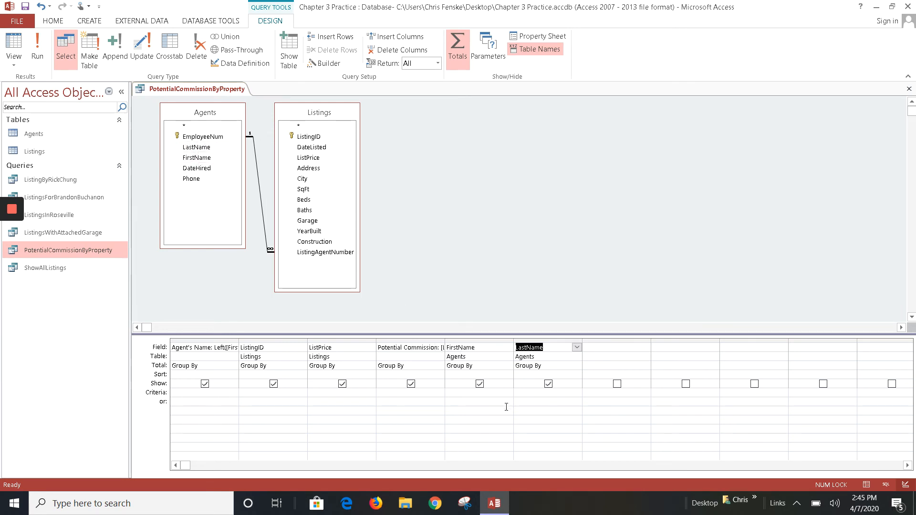
# Add the parameter criteria [Enter the Agent's First Name] under FirstName and [Enter the Agent's Last Name] under LastName.
pyautogui.click(467, 393)
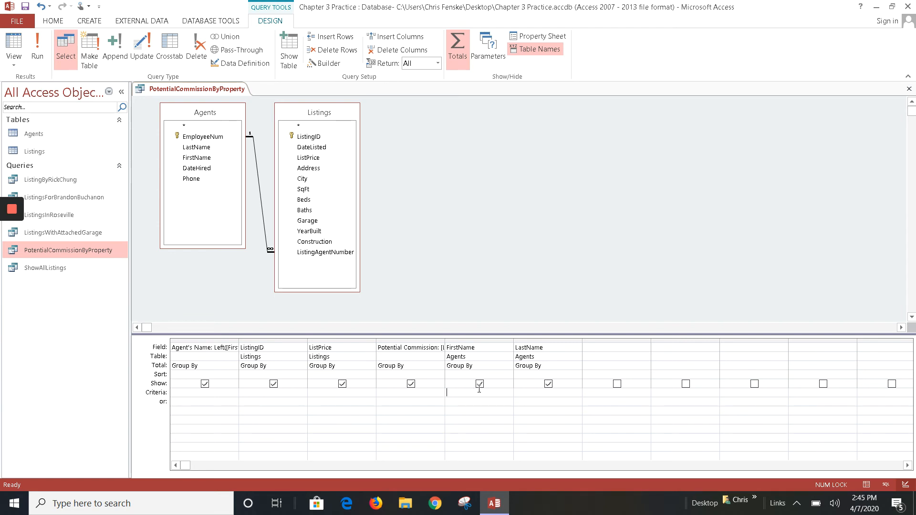
pyautogui.click(479, 390)
pyautogui.write('Enter')
pyautogui.write(" the Agent's ")
pyautogui.write('First Name')
pyautogui.write(']')
pyautogui.press('Tab')
pyautogui.write("[Enter the Agent's Last Name]")
pyautogui.press('Return')
# Save the query object under the new name AgentParameterPotentialCommissionByProperty.
pyautogui.click(25, 7)
pyautogui.click(17, 21)
pyautogui.click(29, 130)
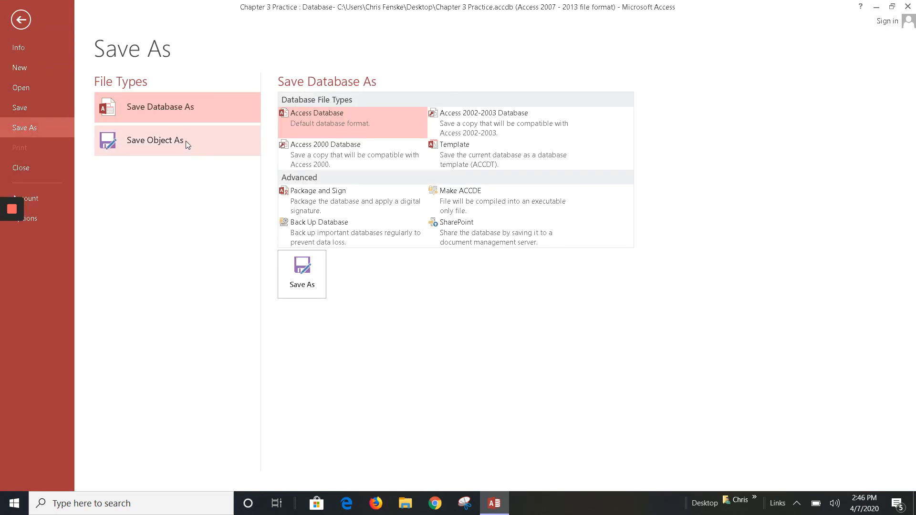
pyautogui.click(158, 143)
pyautogui.click(313, 228)
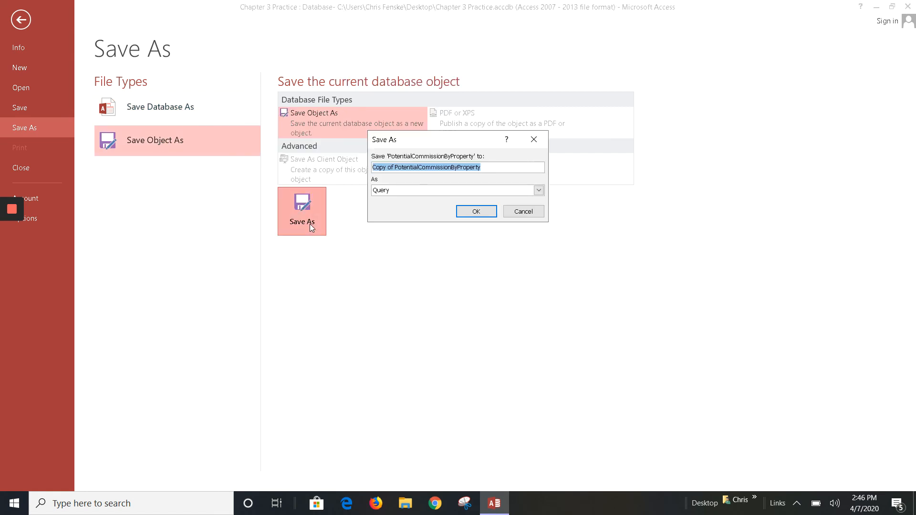
pyautogui.write('AgentPa')
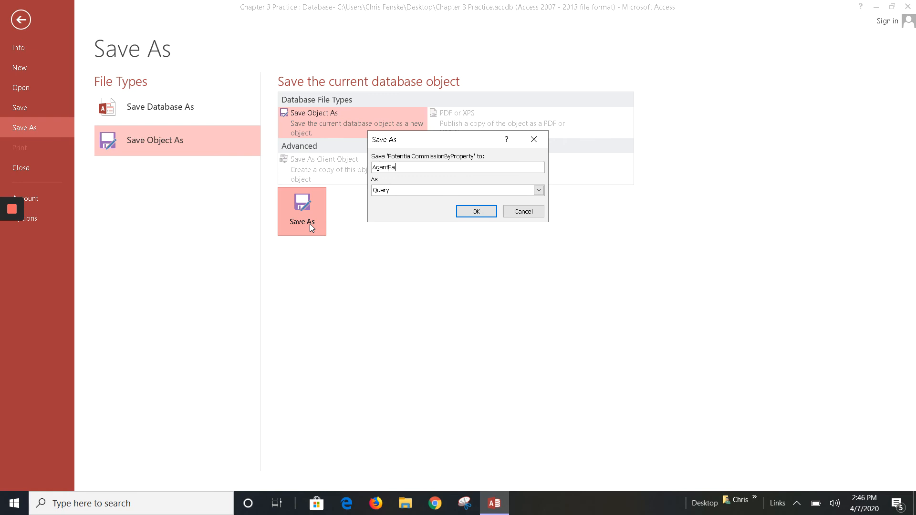
pyautogui.write('rameterPotentialCommissionByProperty')
pyautogui.click(476, 212)
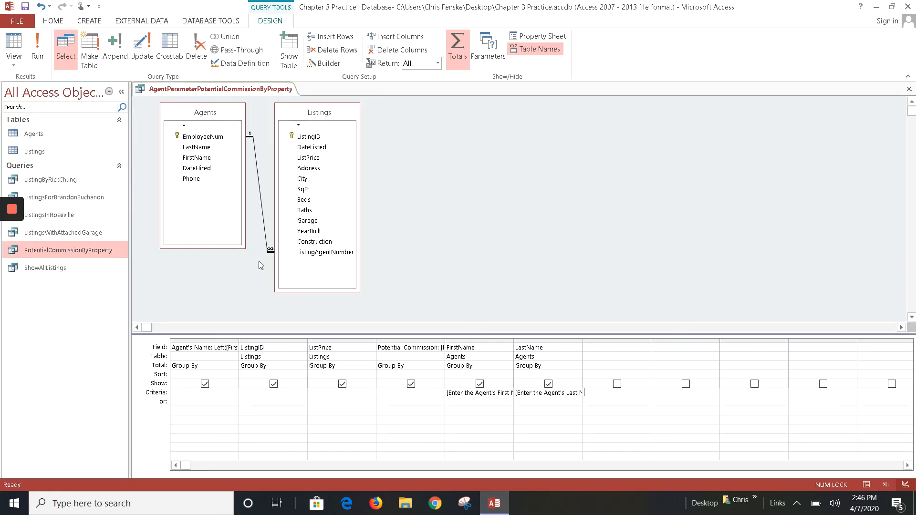
pyautogui.click(43, 57)
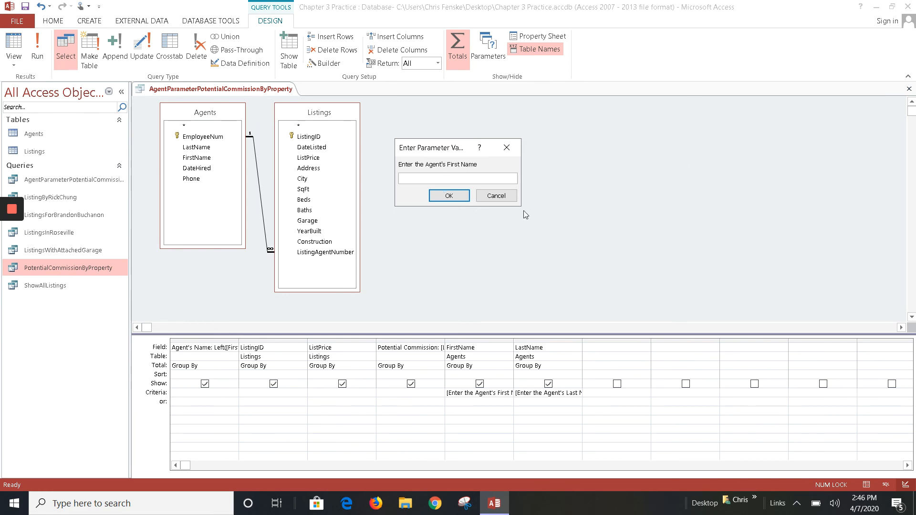
pyautogui.click(498, 196)
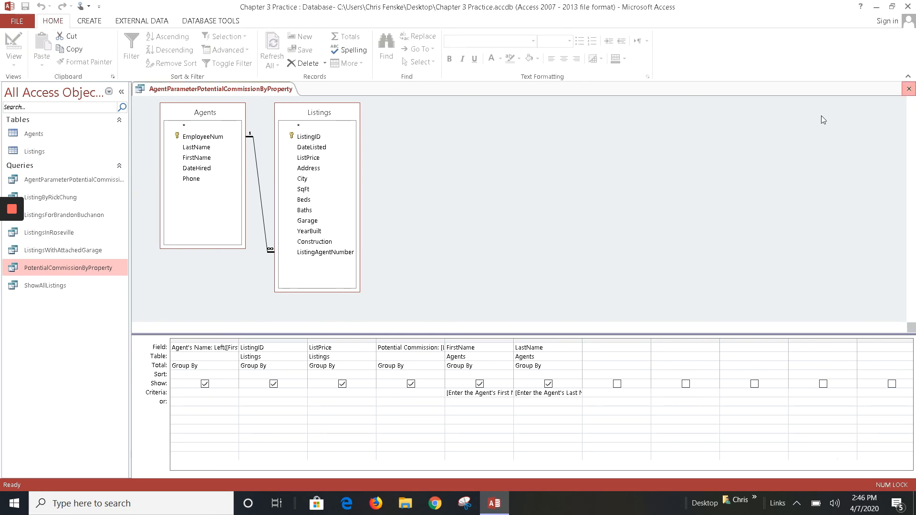
pyautogui.click(909, 89)
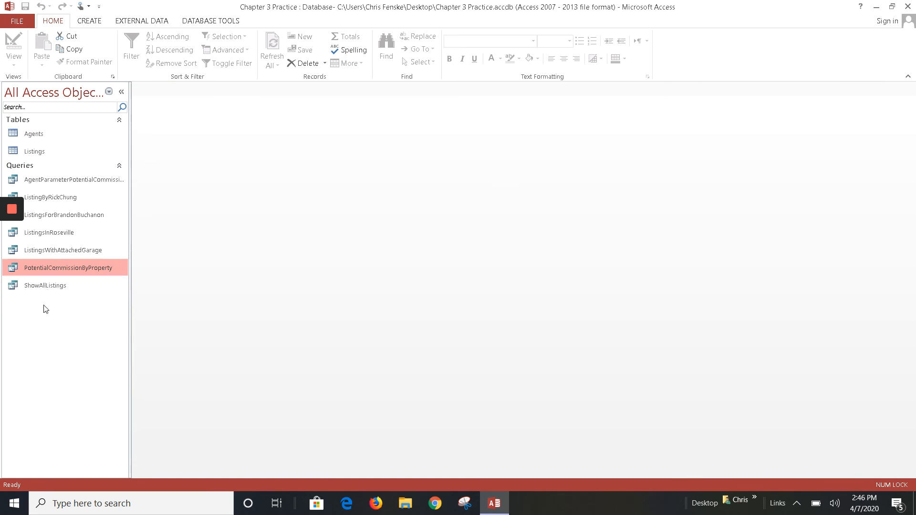
# Open the AgentParameterPotentialCommissionByProperty query and enter an agent's first and last name as the parameter values.
pyautogui.doubleClick(44, 182)
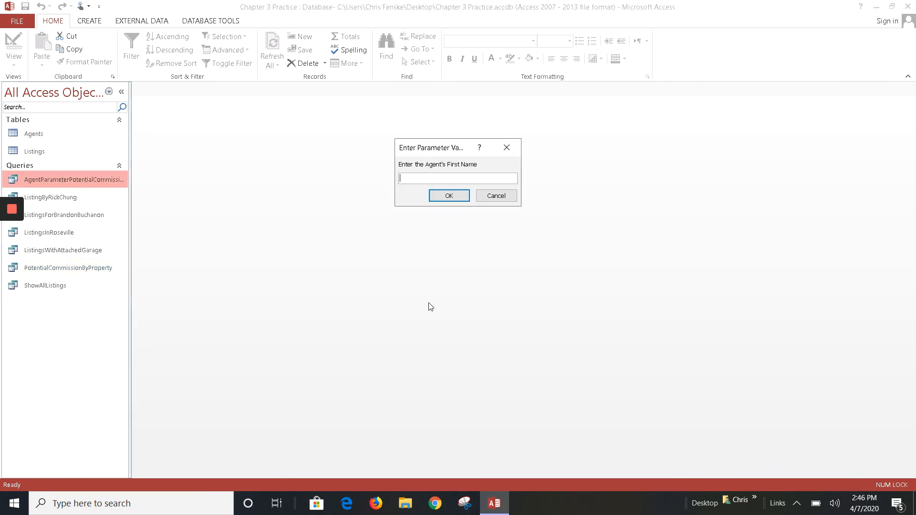
pyautogui.write('Gerardo')
pyautogui.press('Return')
pyautogui.write('Montoya')
pyautogui.press('Return')
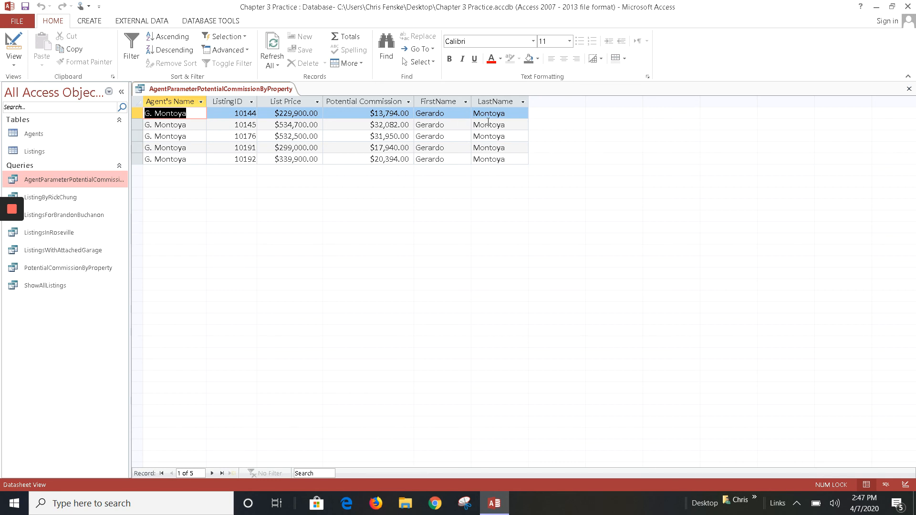
# Return to Design View and hide the FirstName and LastName fields from the query results.
pyautogui.click(8, 42)
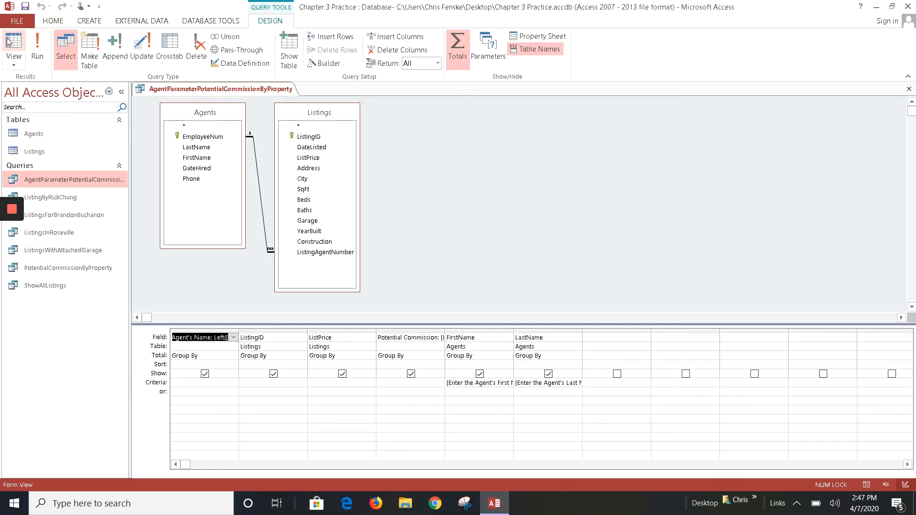
pyautogui.click(479, 374)
pyautogui.click(547, 375)
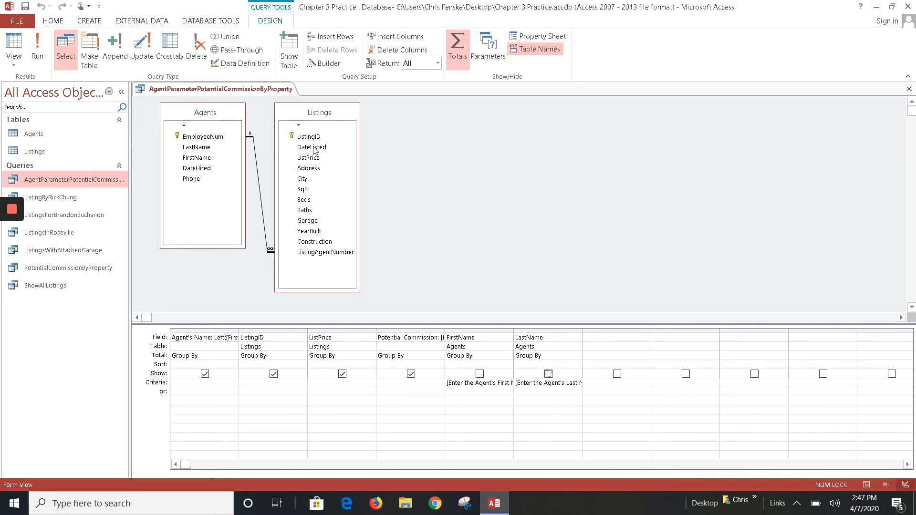
# Run the query with a different agent's first and last name as parameter values, and close it after viewing the results.
pyautogui.click(37, 49)
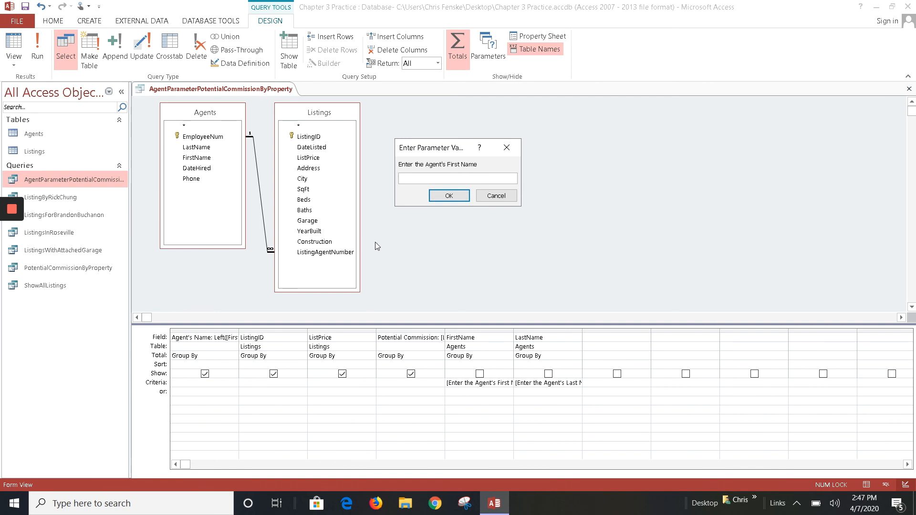
pyautogui.write('B')
pyautogui.press('BackSpace')
pyautogui.write('Rick')
pyautogui.press('Return')
pyautogui.write('Chung')
pyautogui.press('Return')
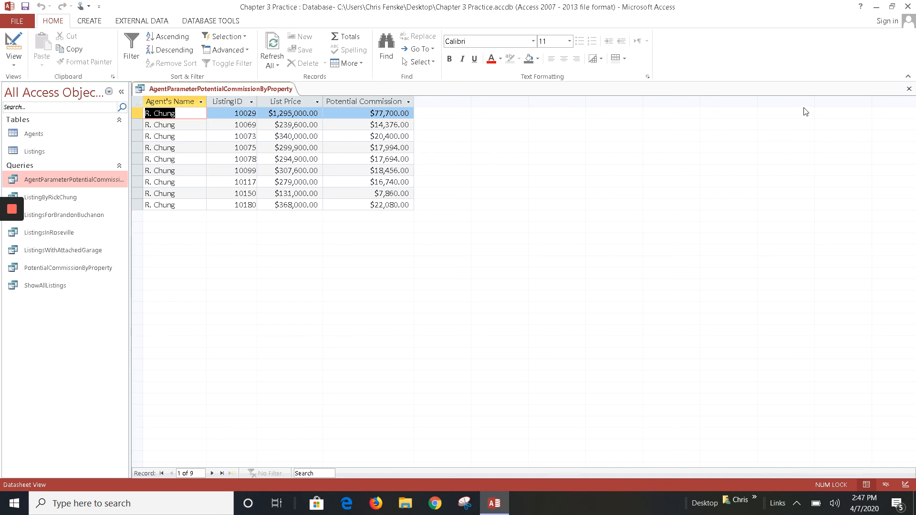
pyautogui.click(908, 89)
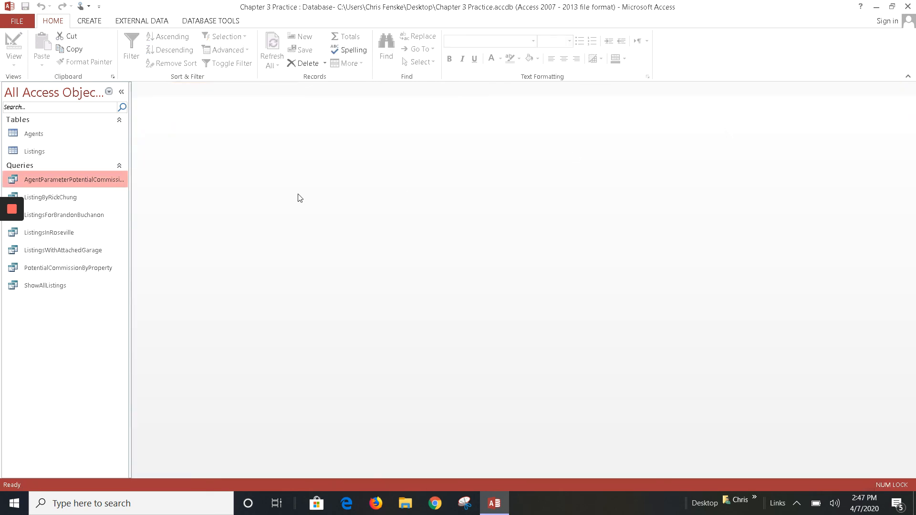
pyautogui.moveTo(9, 216)
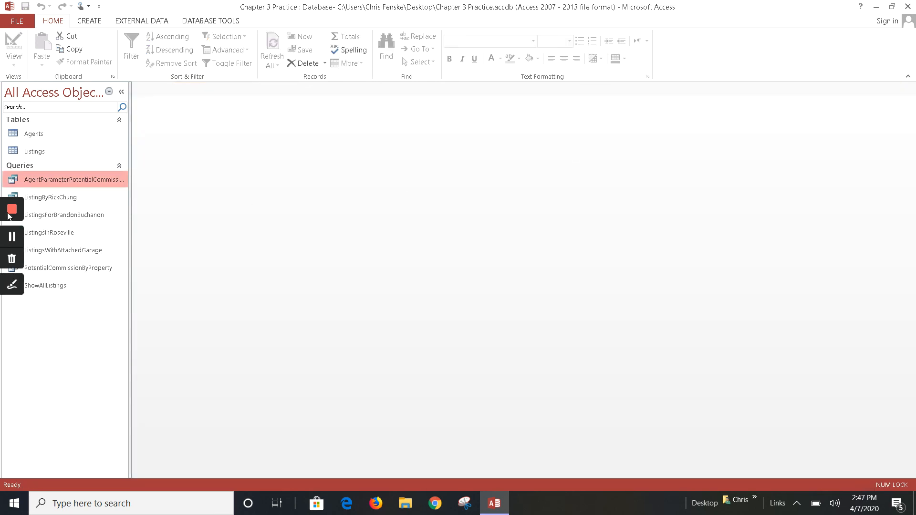